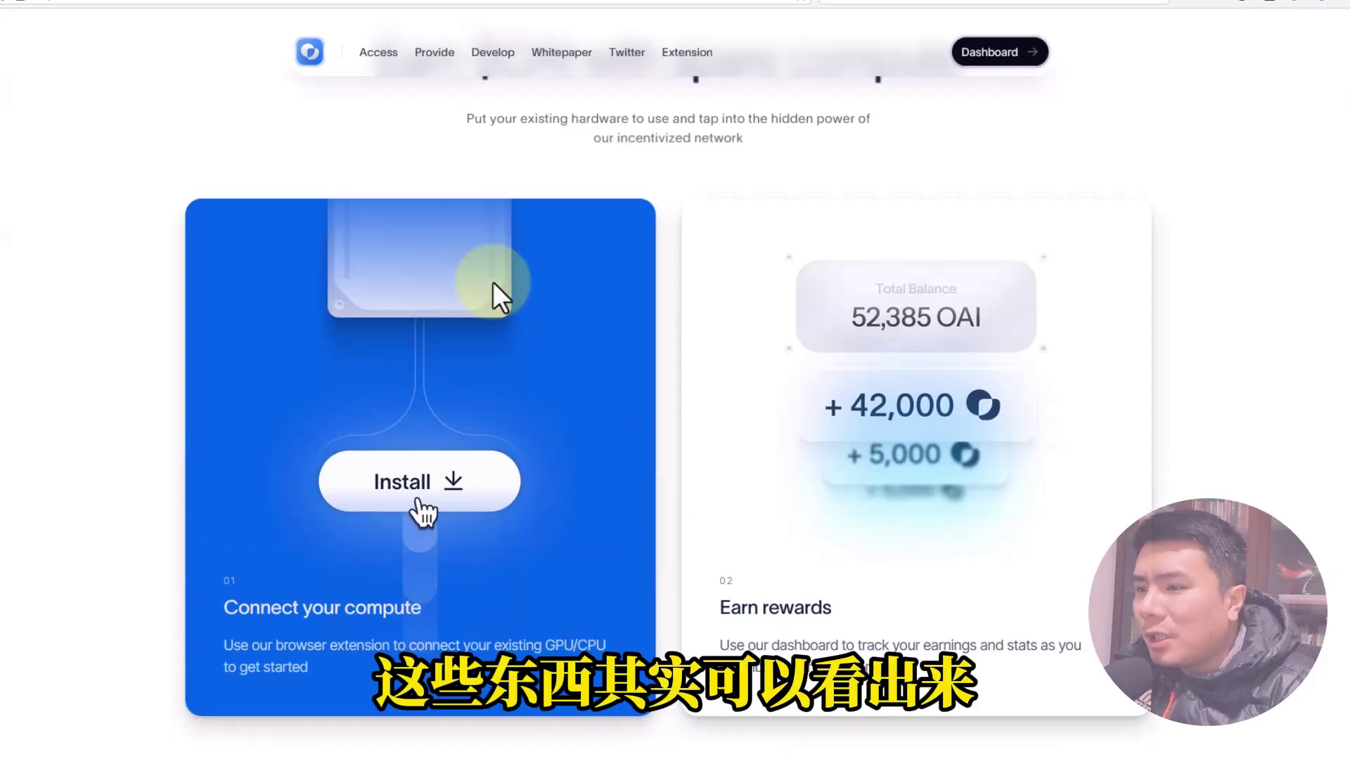
Scroll through the Oasis.ai extension listing in the Chrome Web Store.
scroll(493, 282, "down", 10)
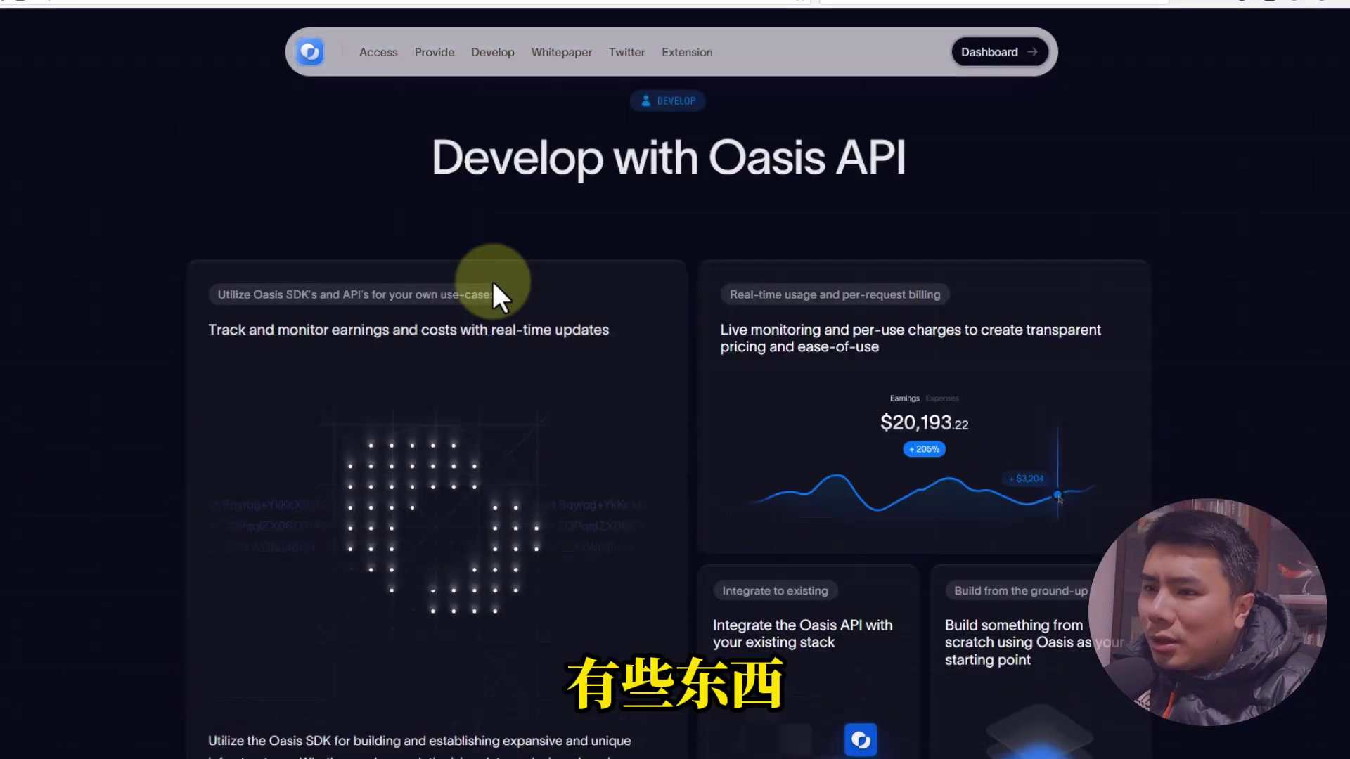
scroll(492, 281, "down", 5)
scroll(492, 281, "down", 8)
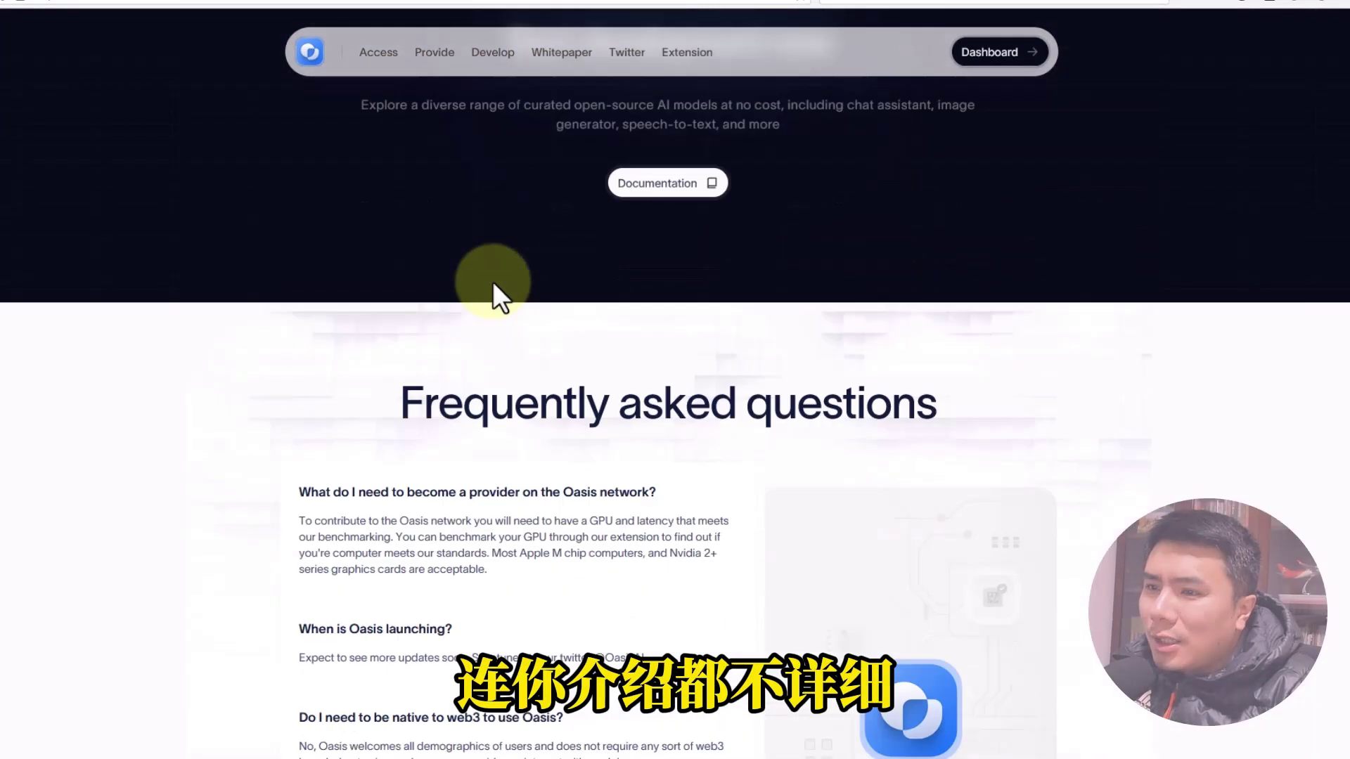
scroll(493, 281, "up", 20)
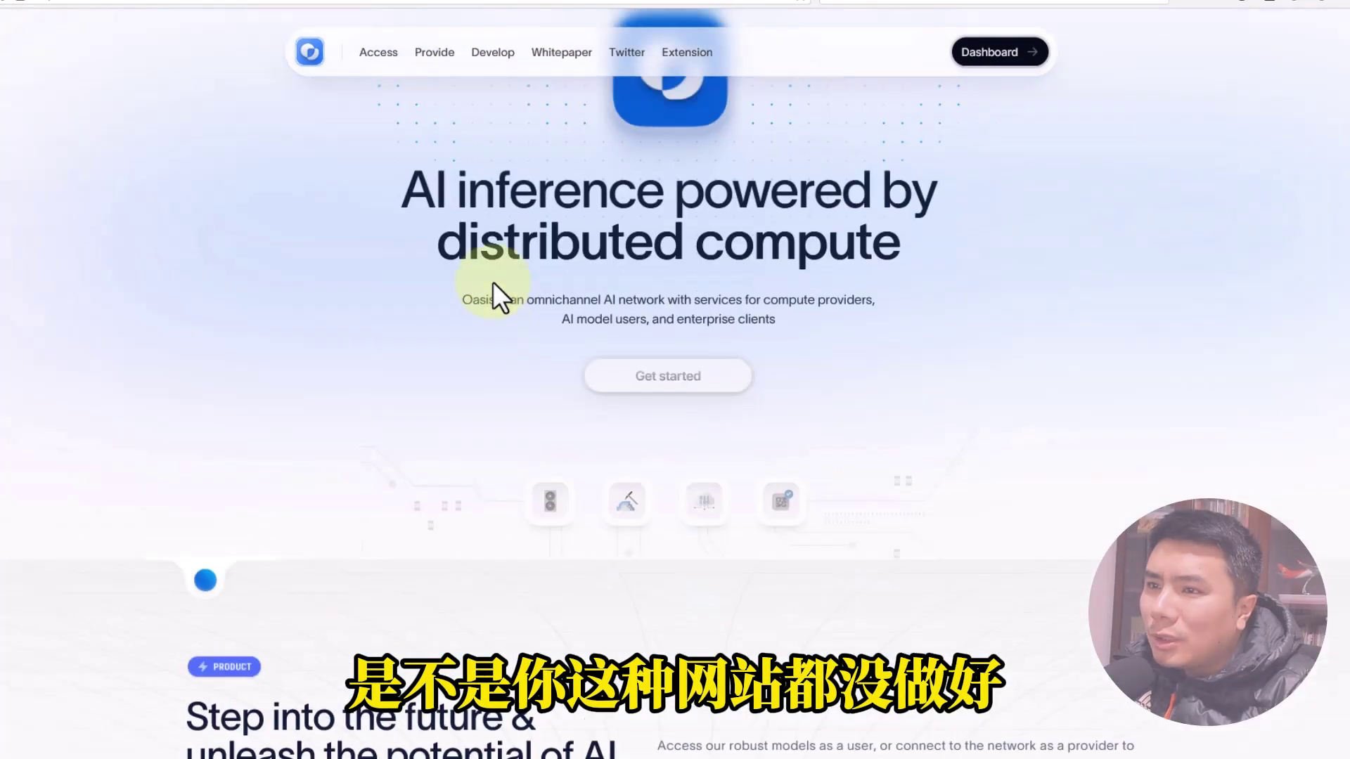
scroll(493, 281, "up", 2)
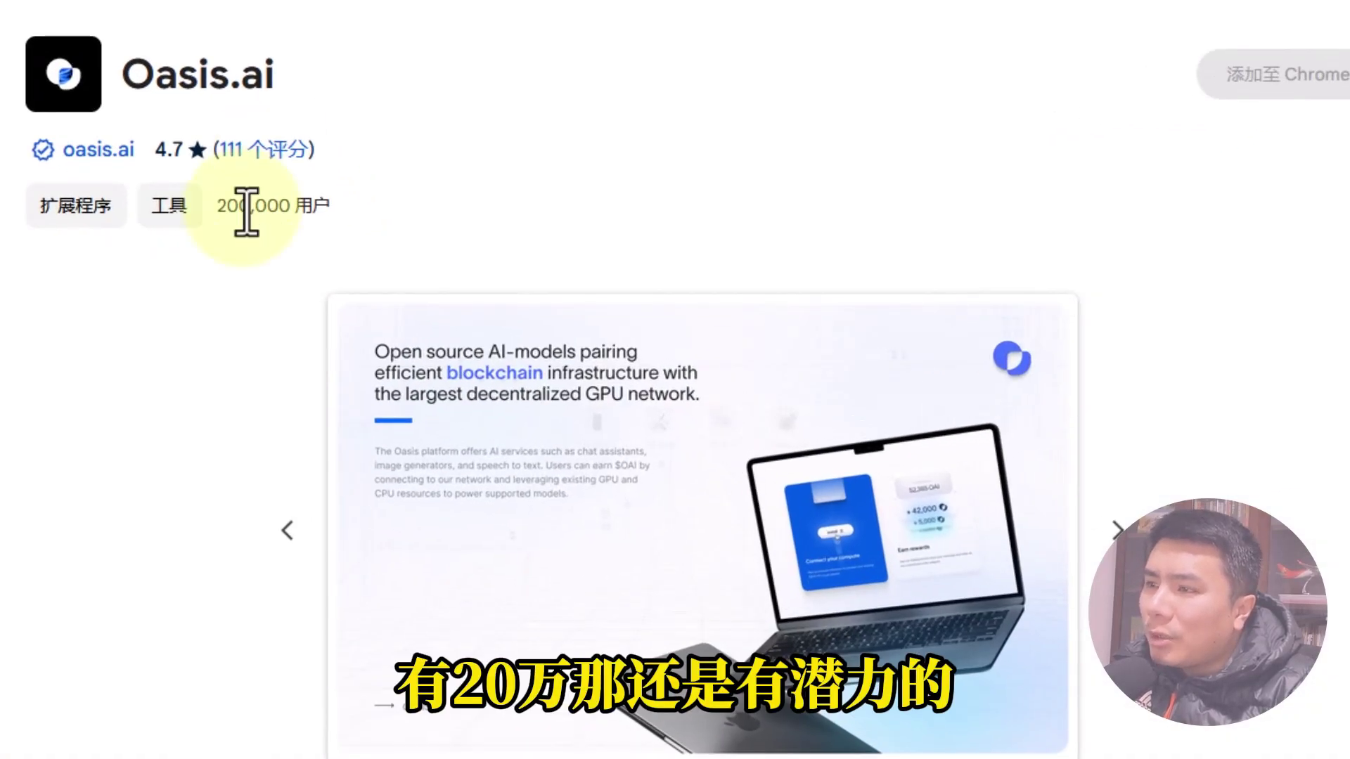
mouse_move(68, 155)
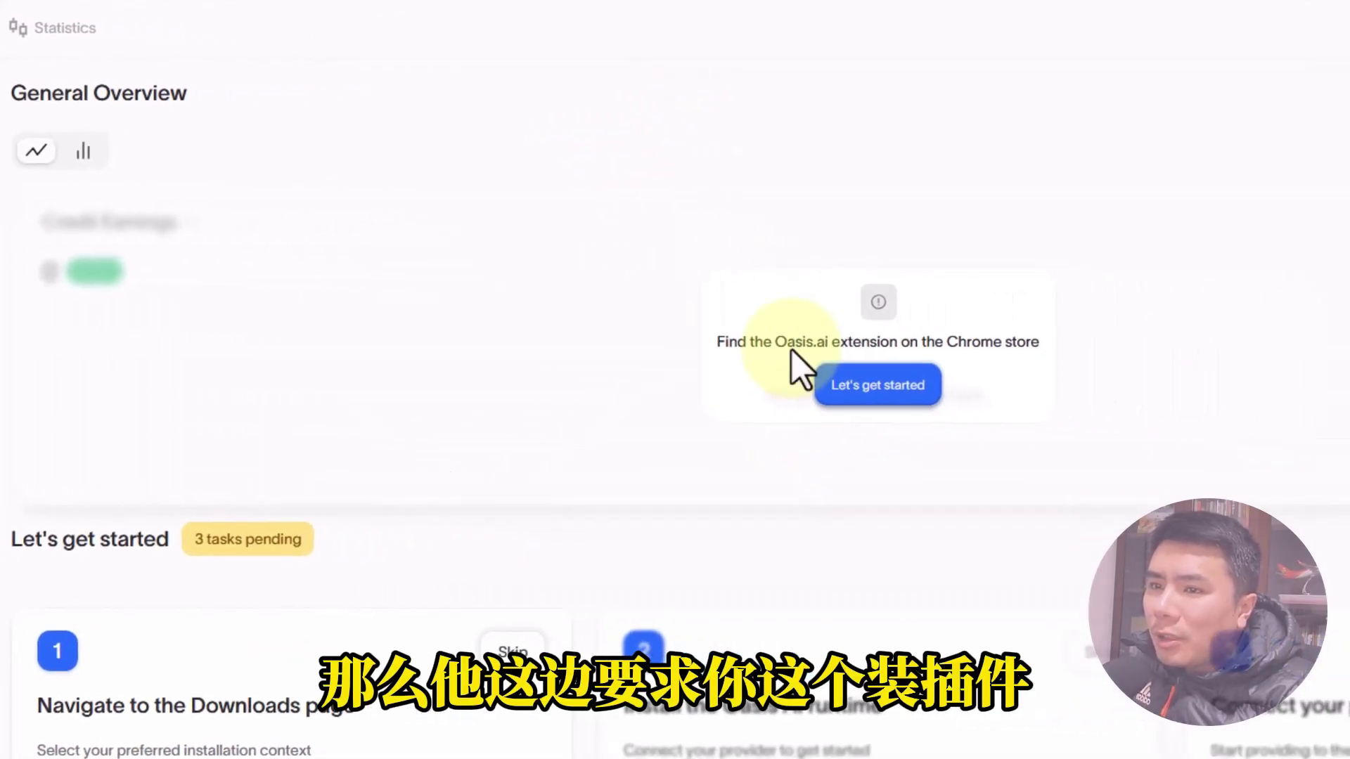
Start the 3 pending dashboard tasks from the 'Let's get started' prompt.
left_click(890, 387)
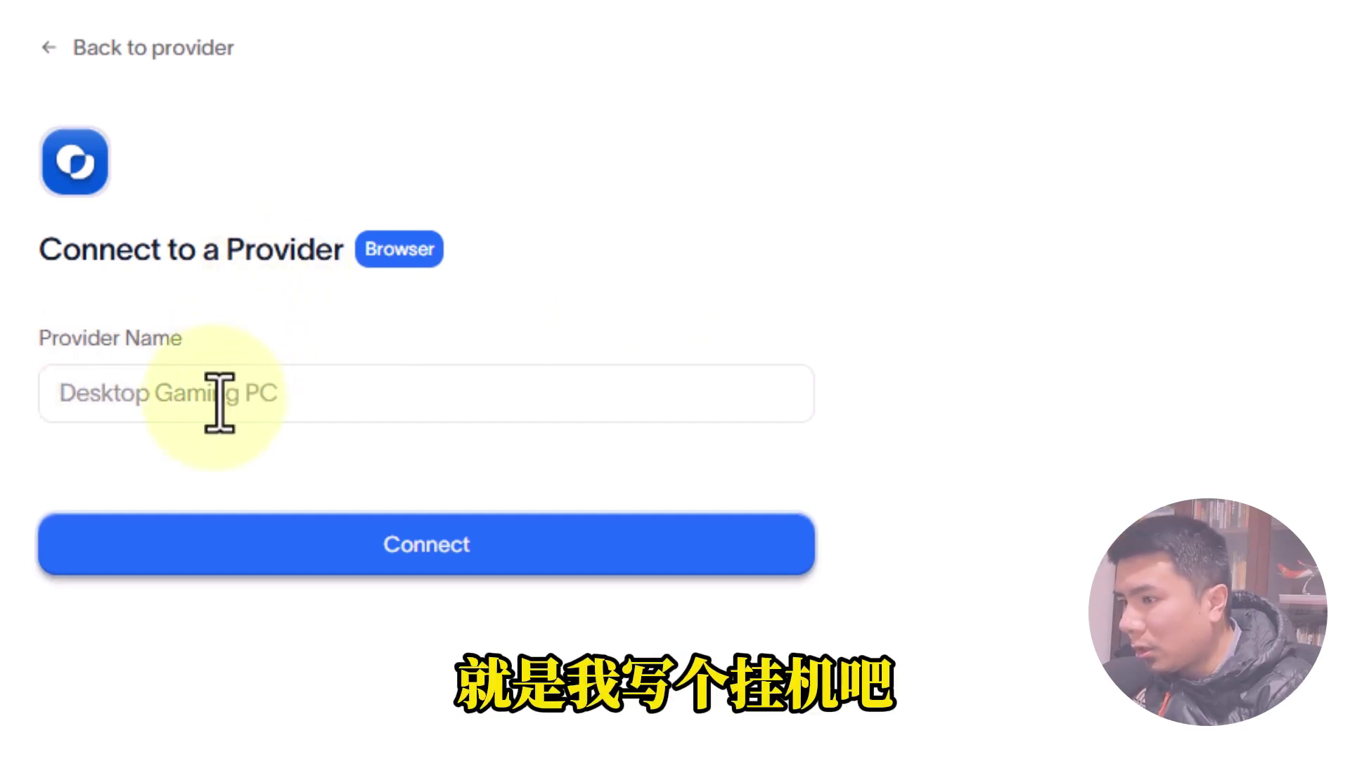
Connect a browser provider named GUAJI, then go to the runtime Downloads page.
type("GUAJI")
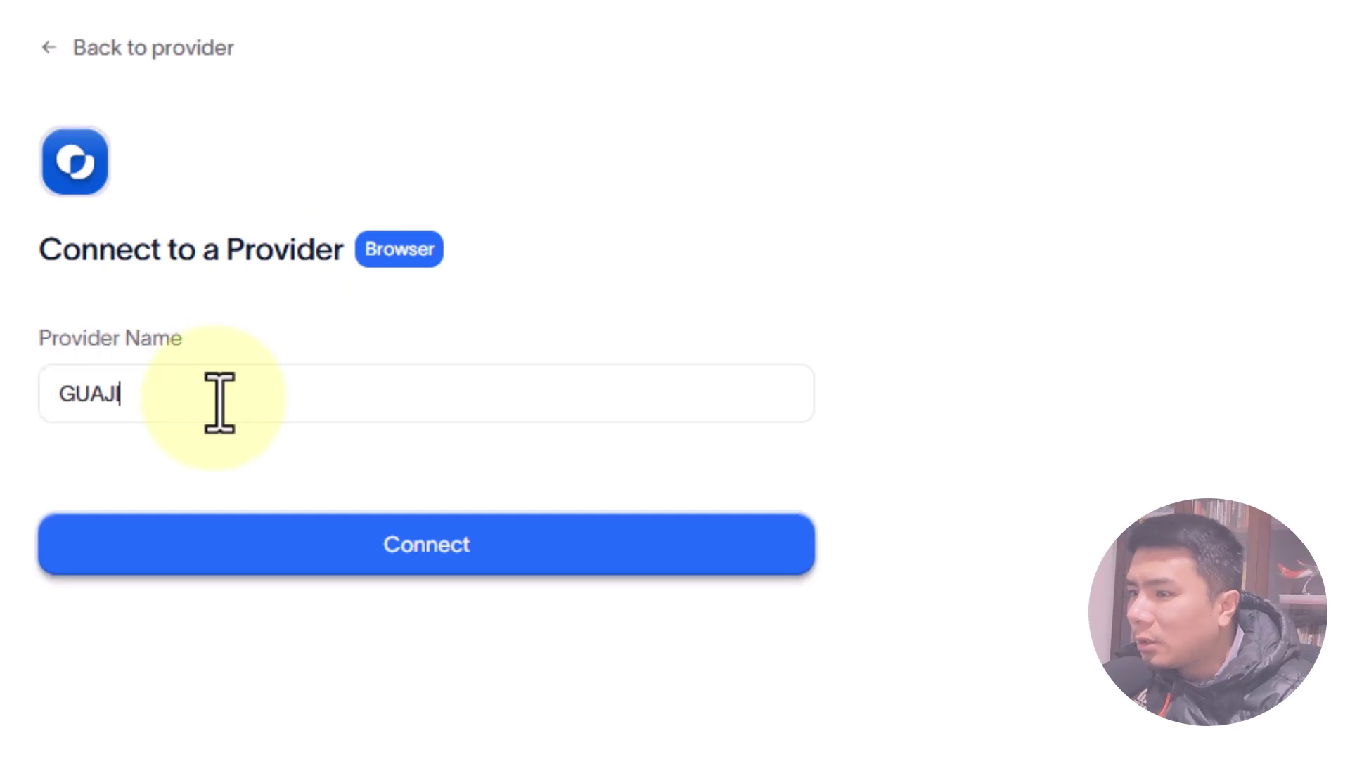
left_click(486, 564)
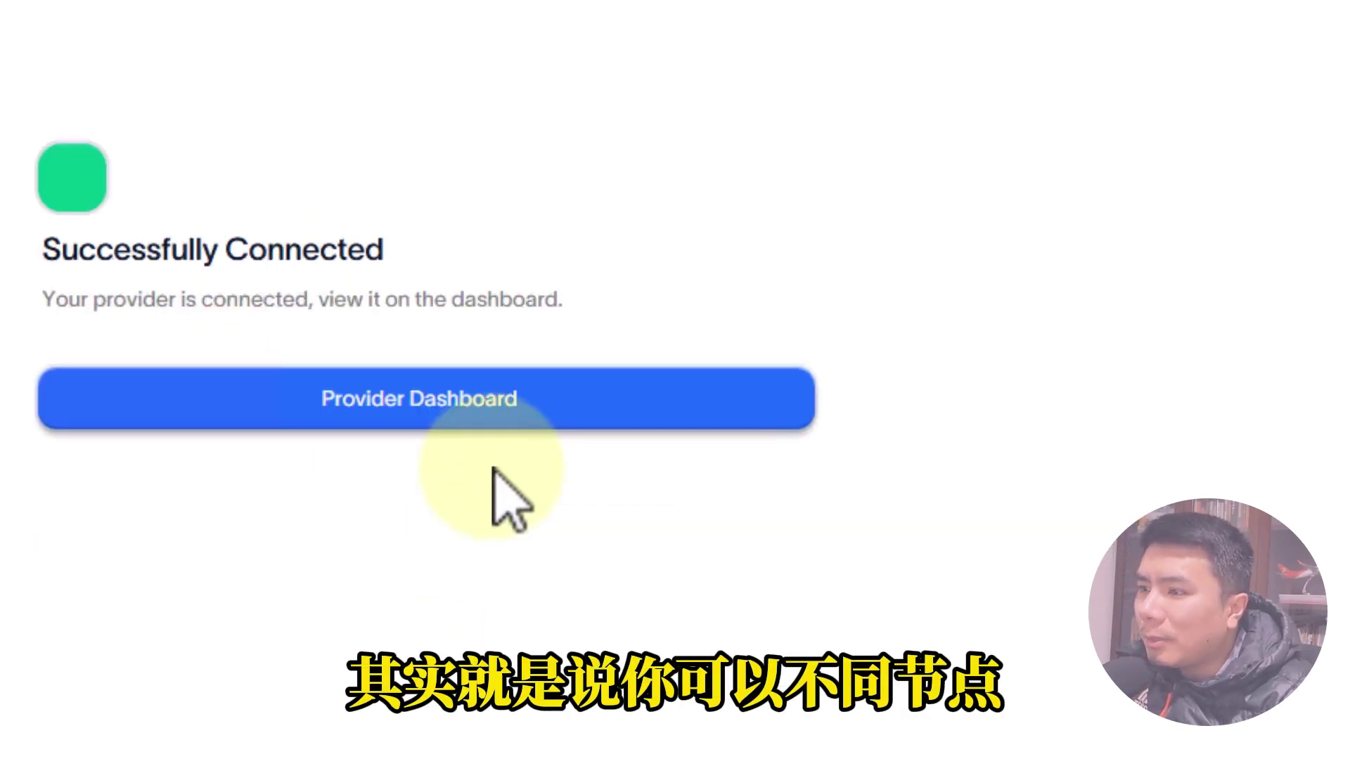
left_click(406, 395)
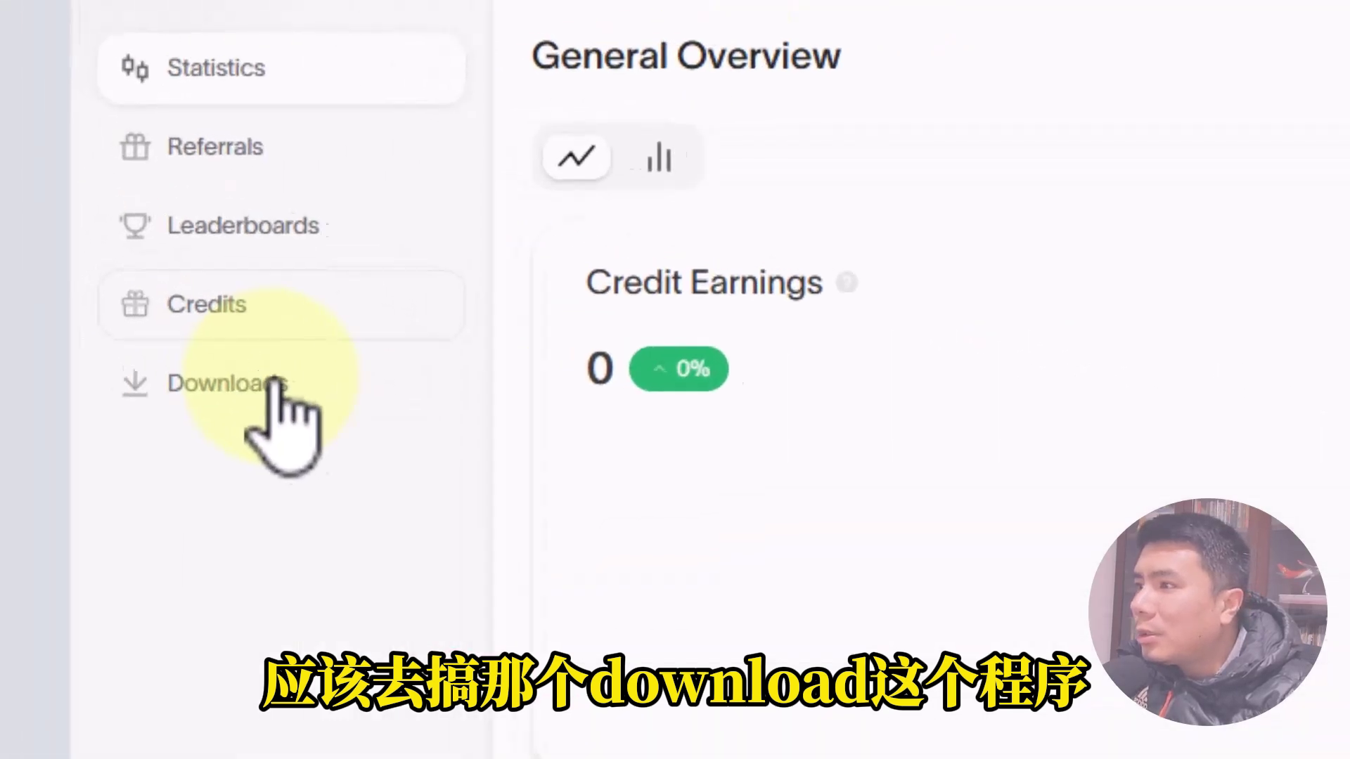
left_click(277, 387)
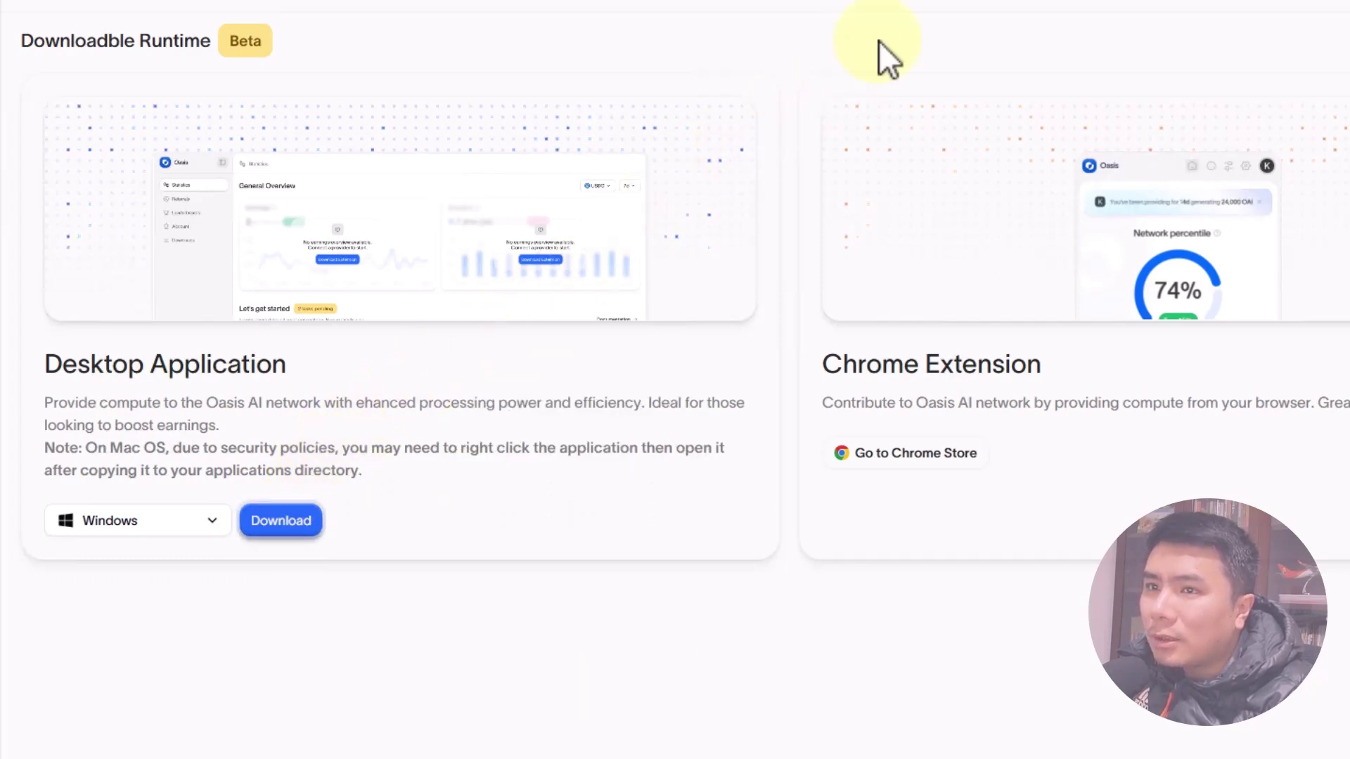
left_click(173, 520)
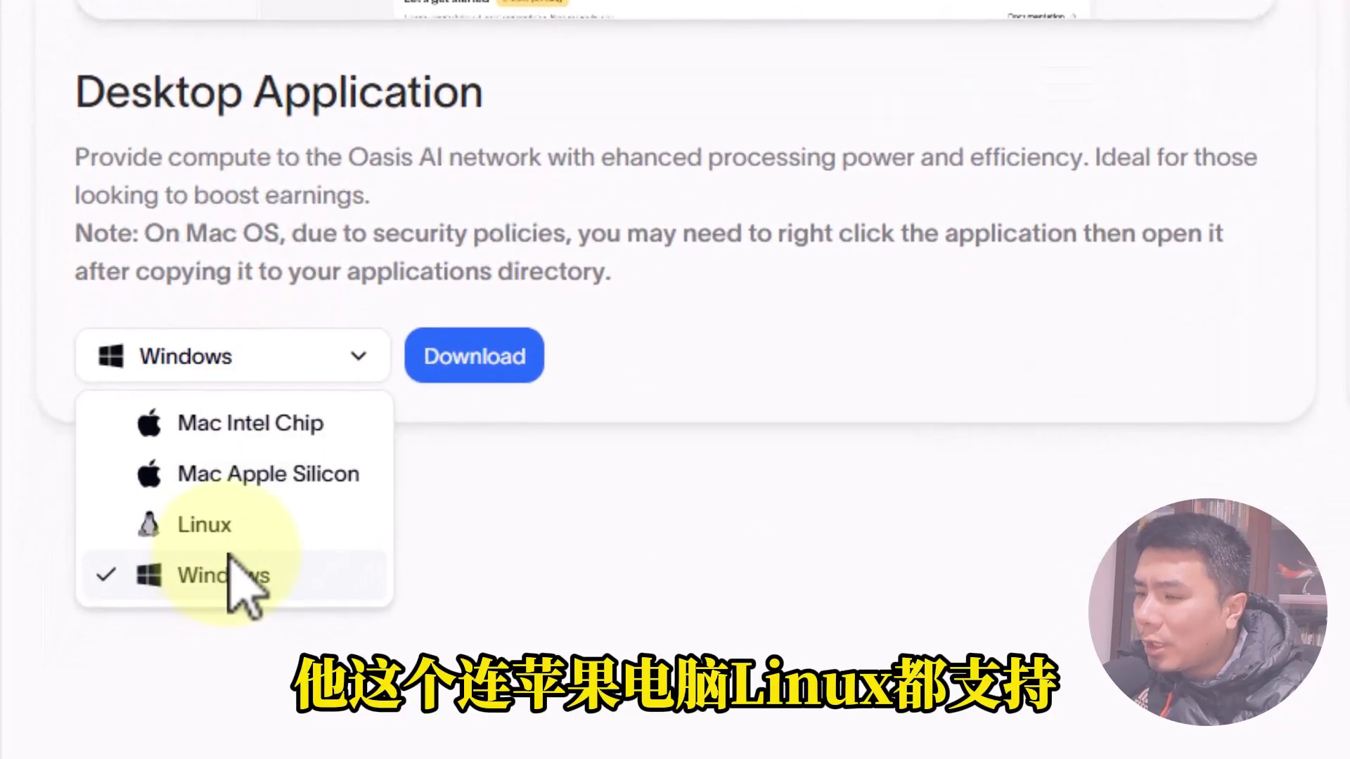
left_click(687, 239)
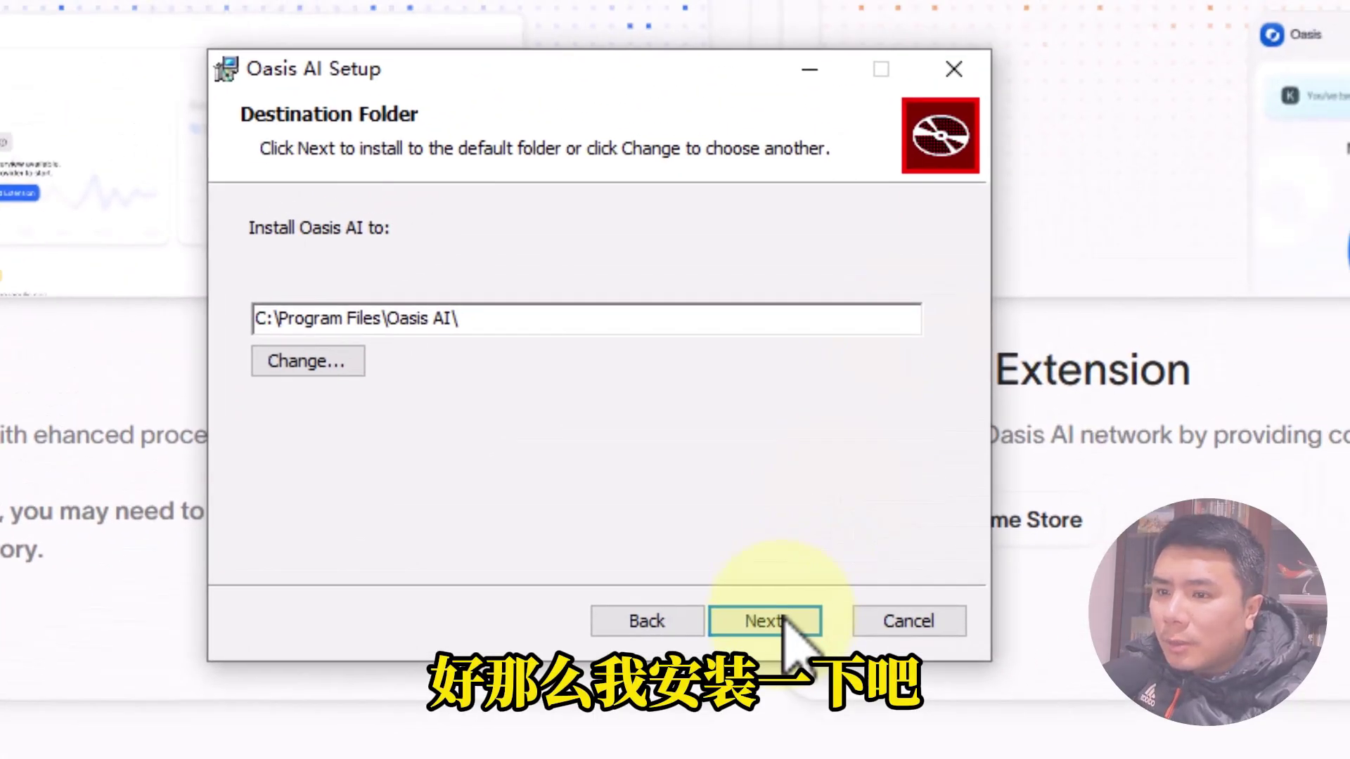
Install Oasis AI to C:\Program Files\Oasis AI\ and allow it on private networks.
left_click(774, 621)
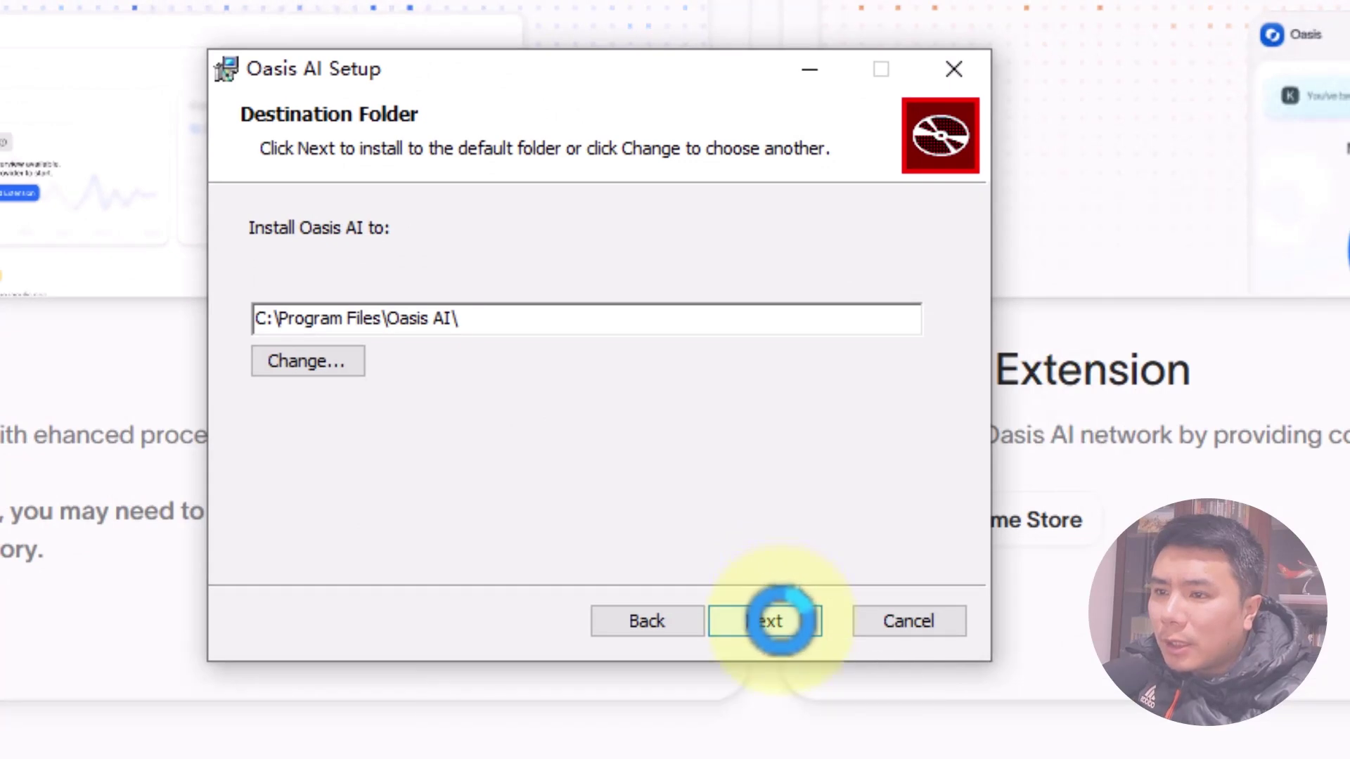
left_click(782, 628)
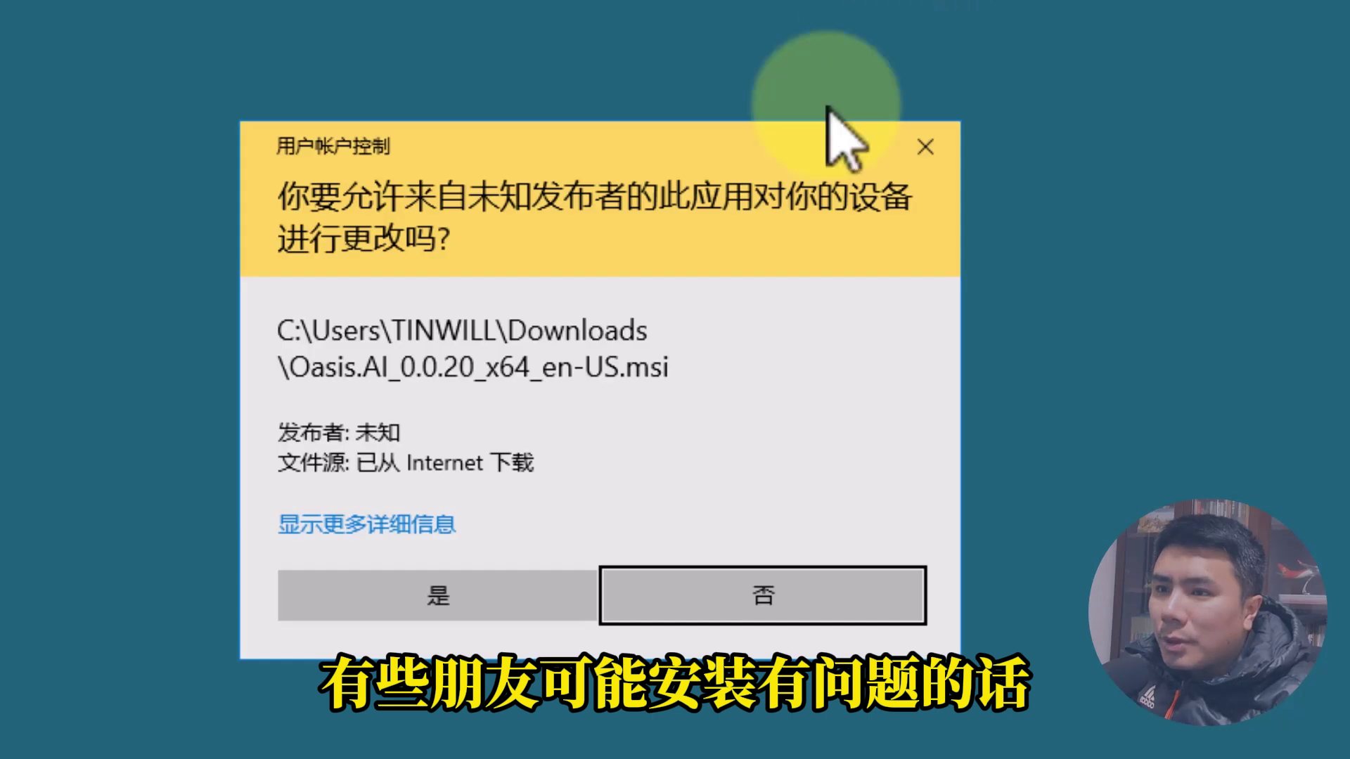
left_click(534, 596)
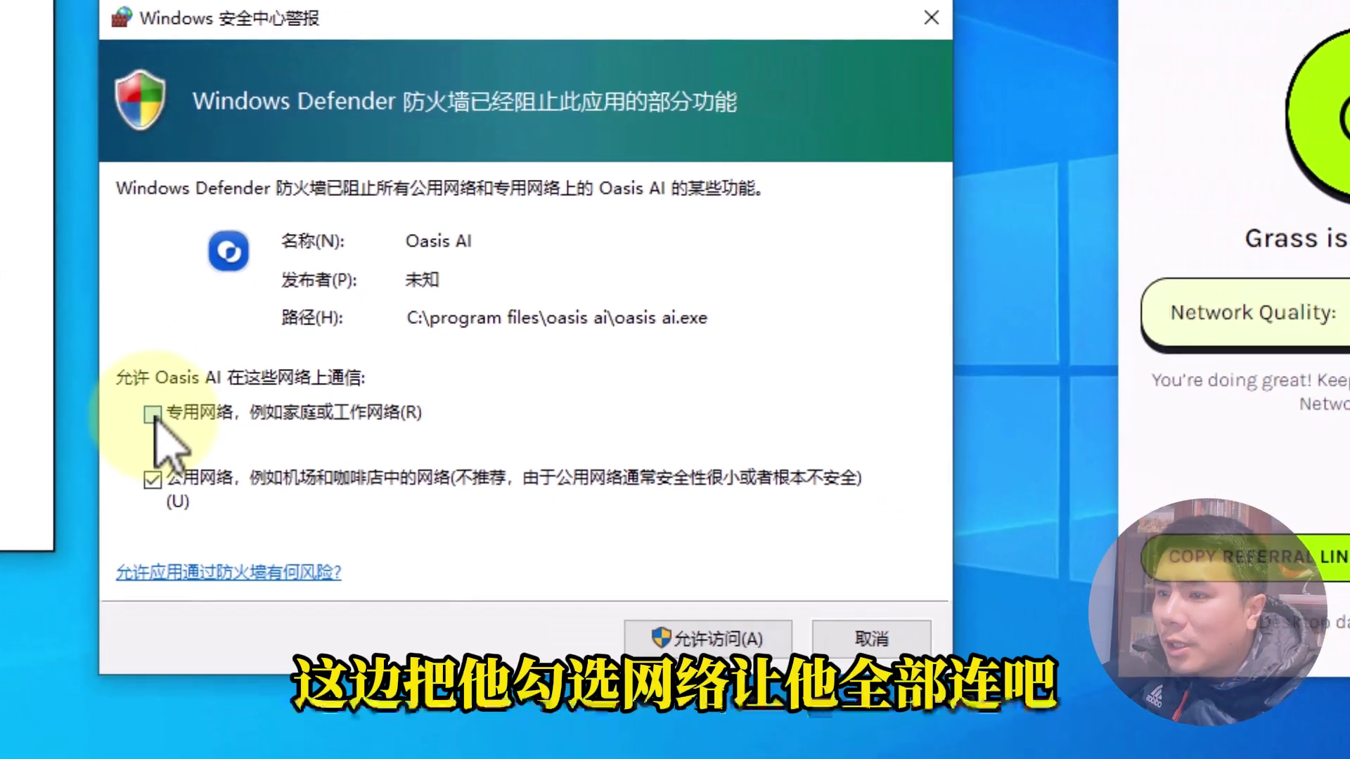
left_click(167, 454)
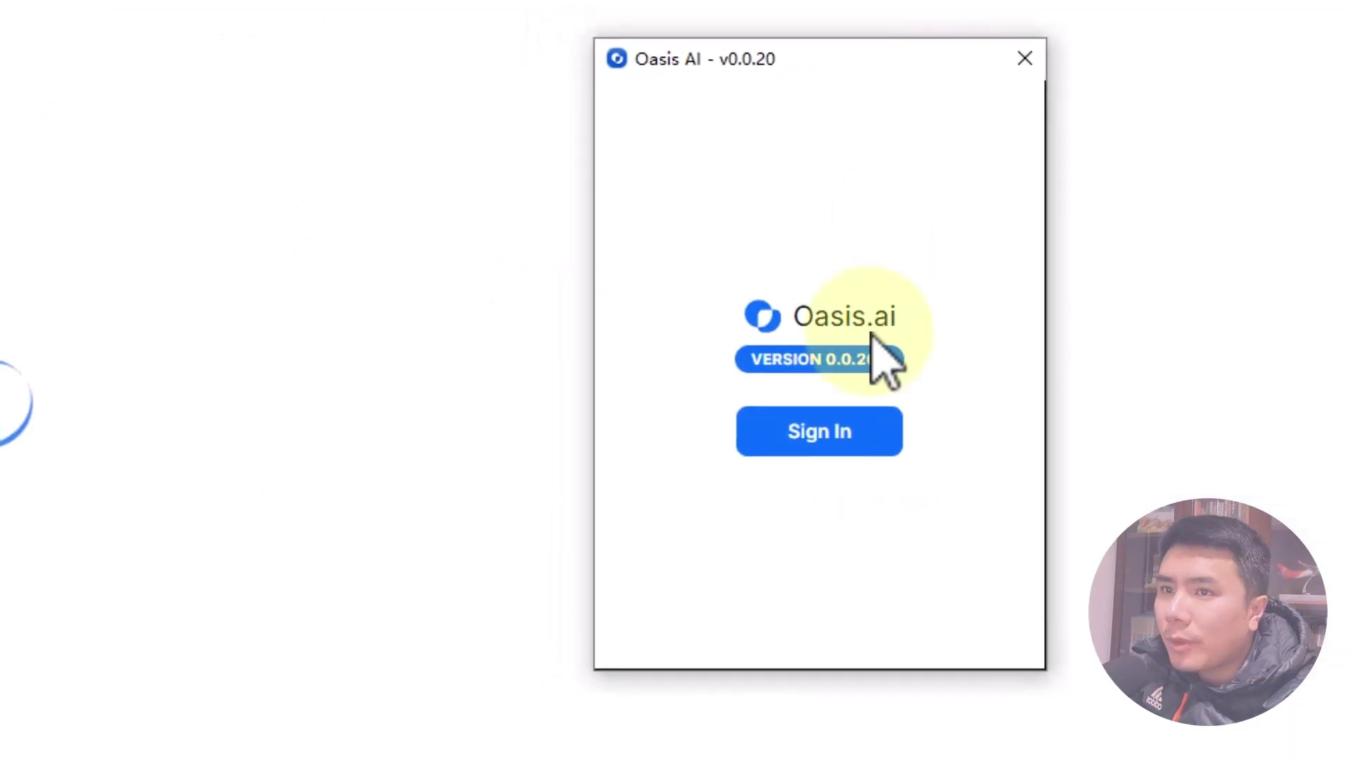
Start signing in from the Oasis AI desktop app window.
left_click(841, 437)
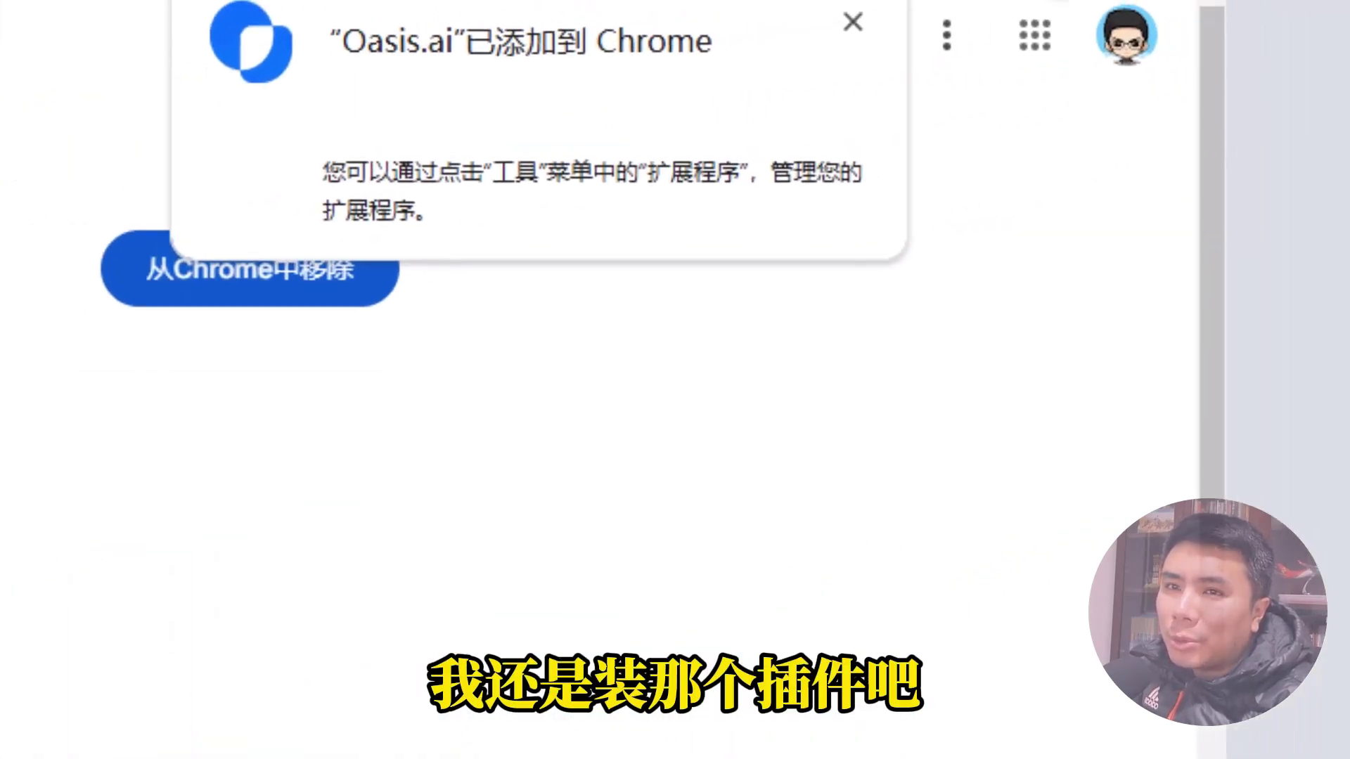
Pin the Oasis.ai extension to the Chrome toolbar and sign in from its popup.
left_click(853, 21)
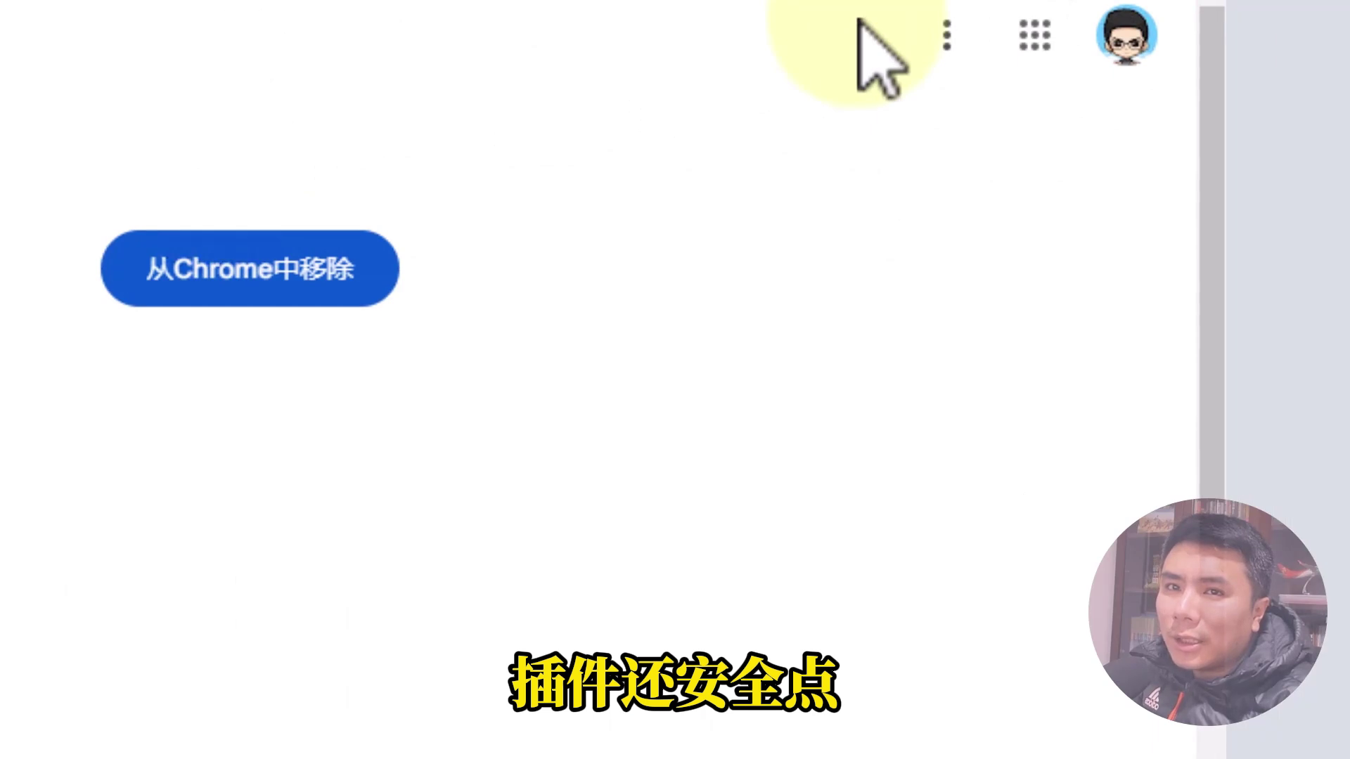
left_click(985, 3)
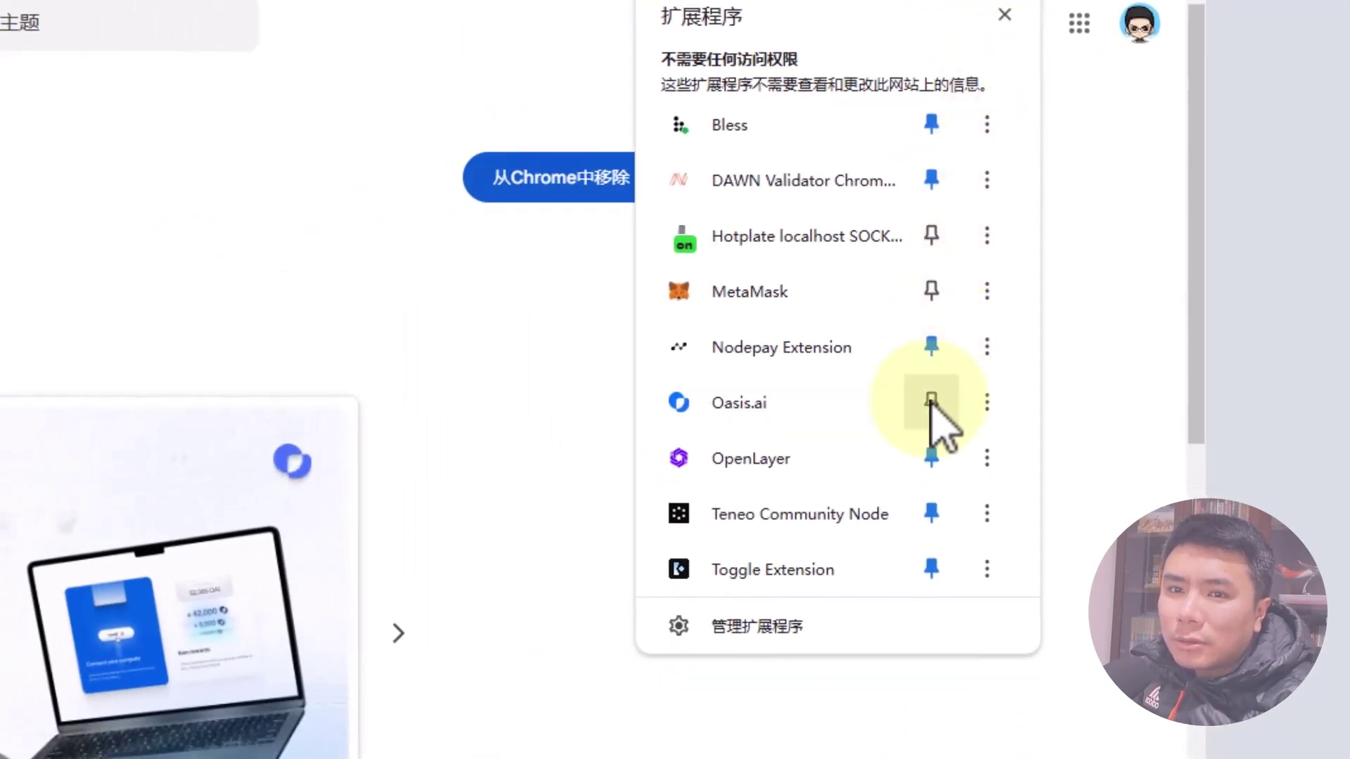
left_click(932, 403)
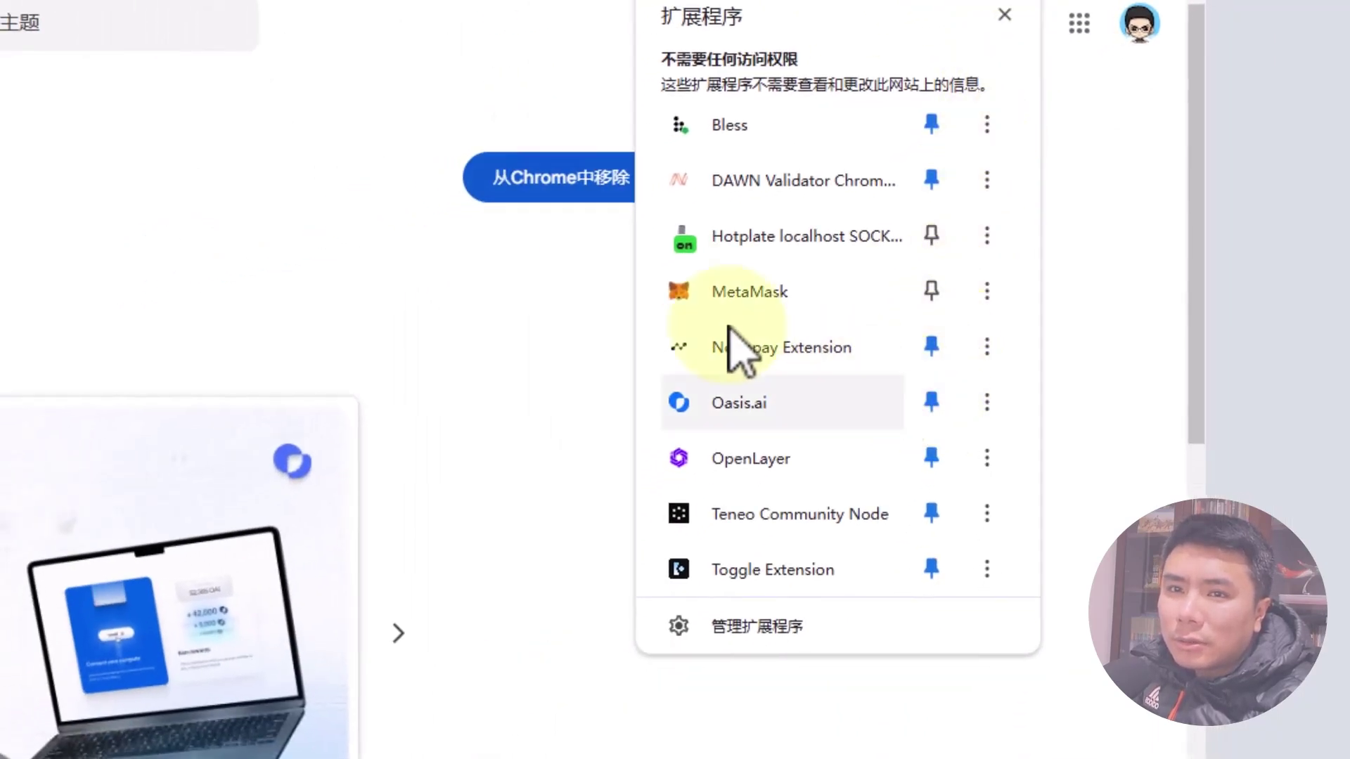
left_click(362, 211)
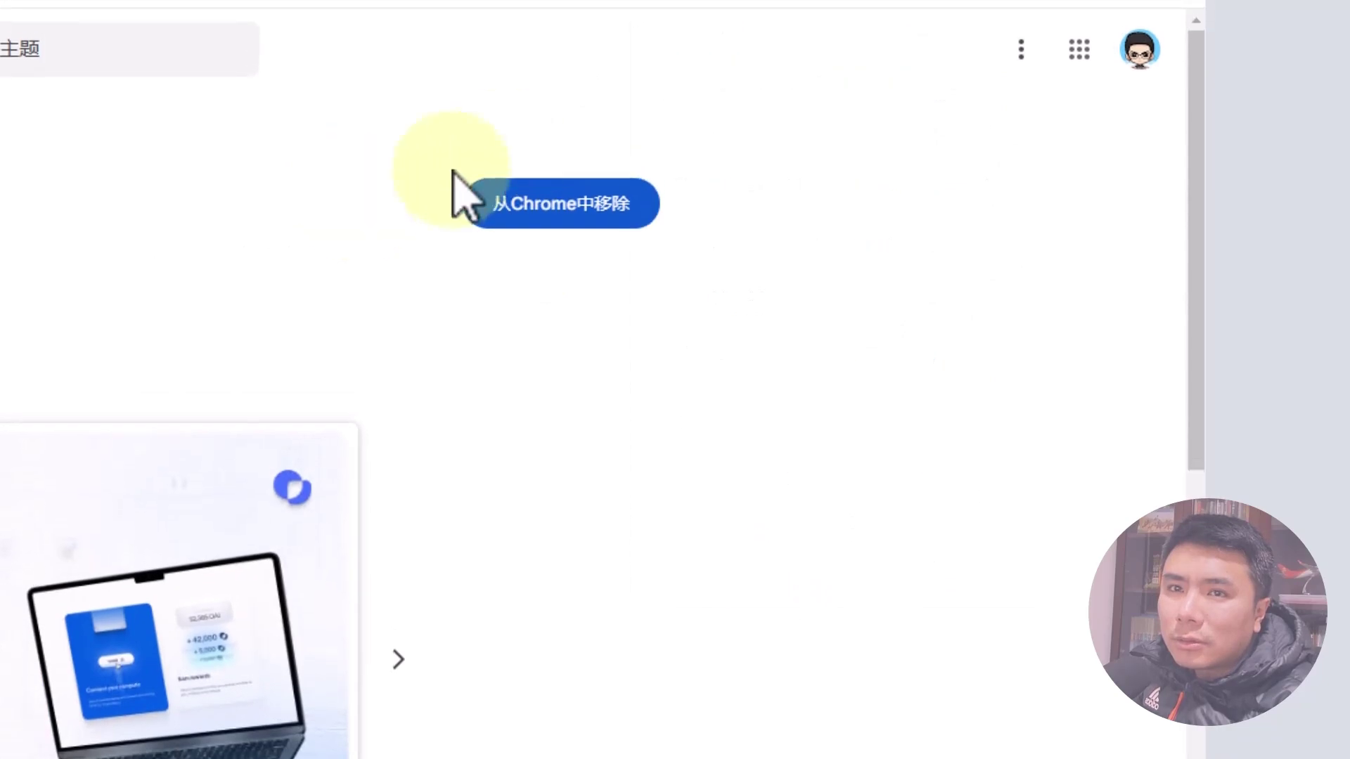
left_click(978, 3)
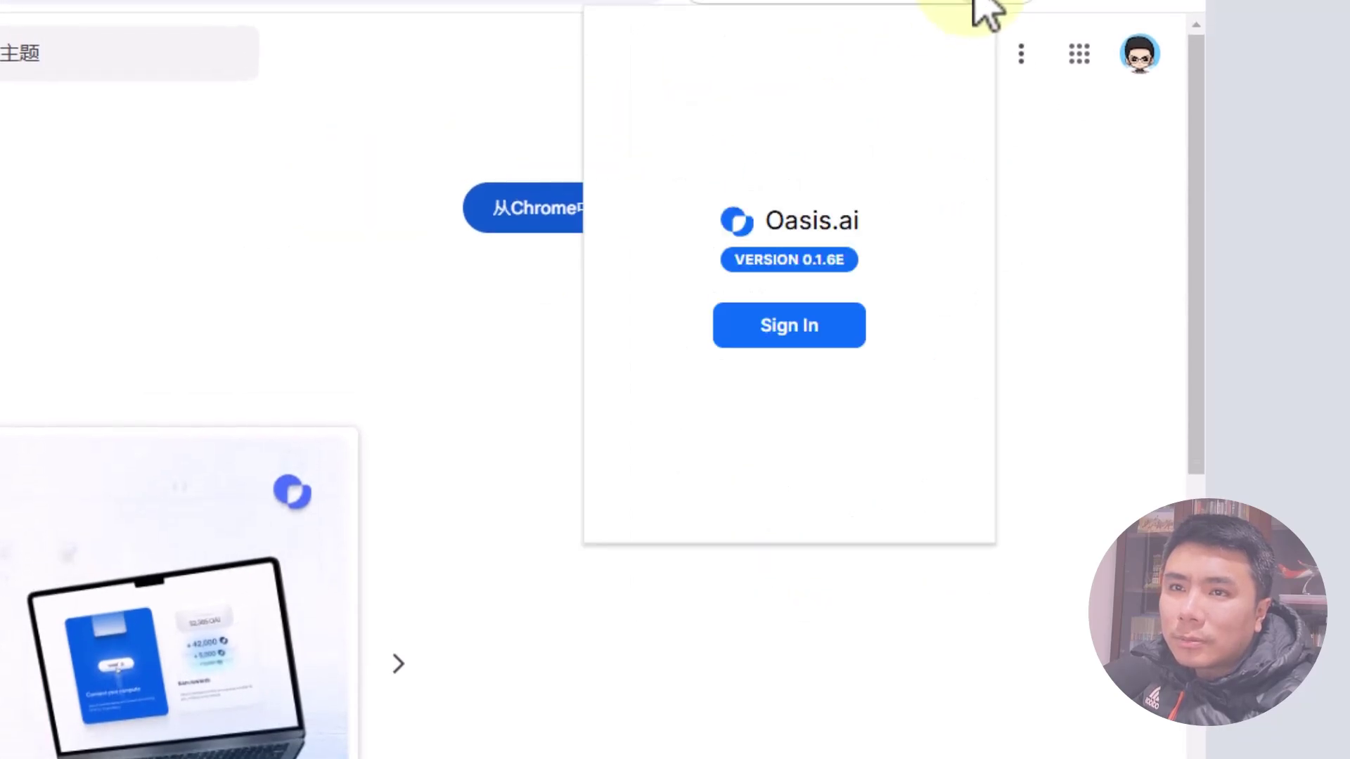
left_click(780, 330)
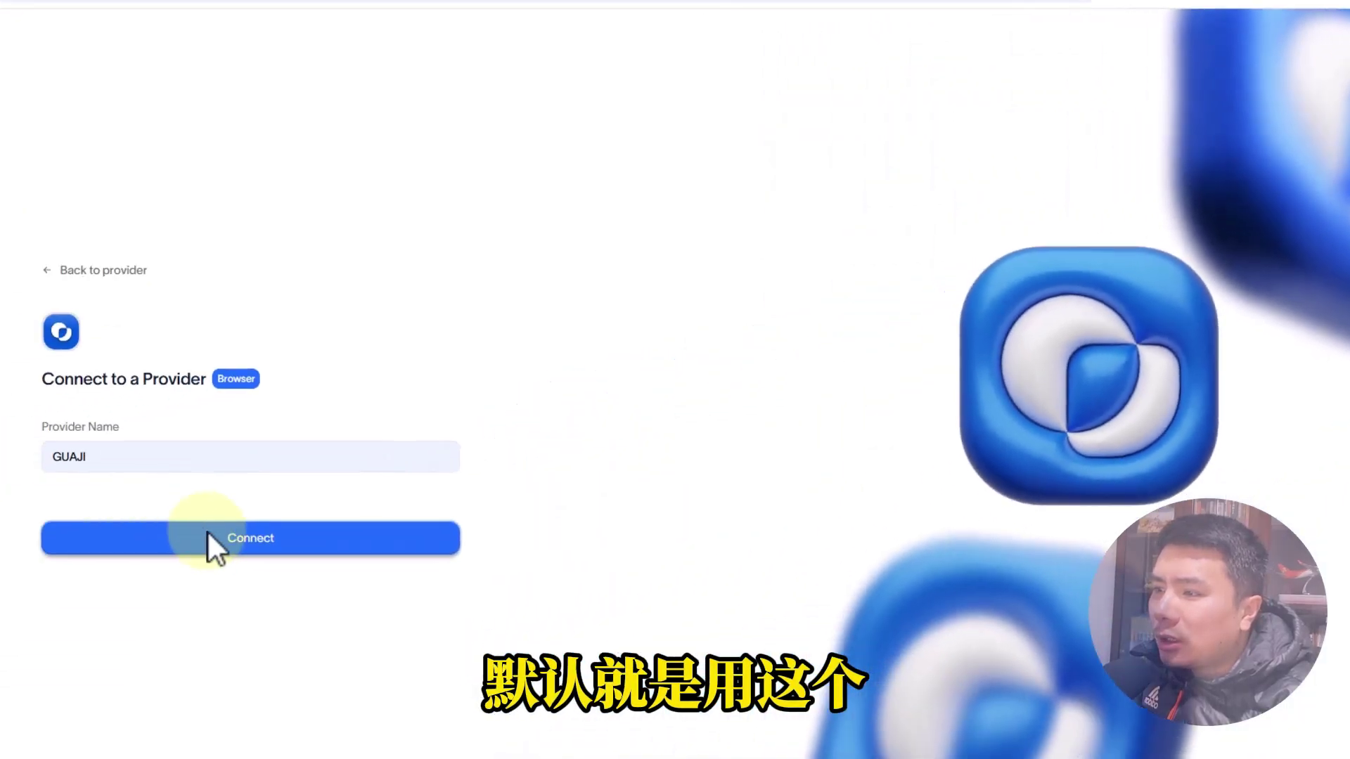
Connect the provider as GUAJI1 and cancel the delete dialog on the provider dashboard.
type("1")
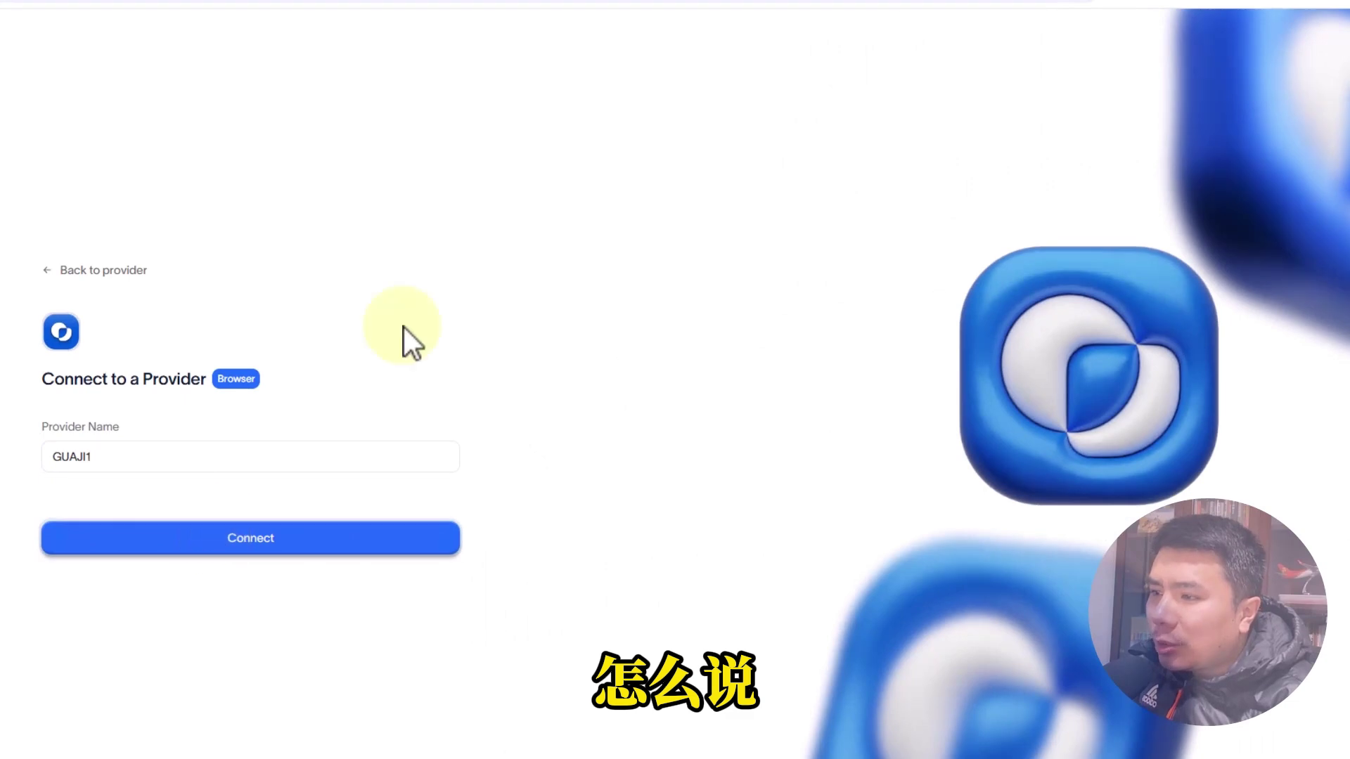
key("Return")
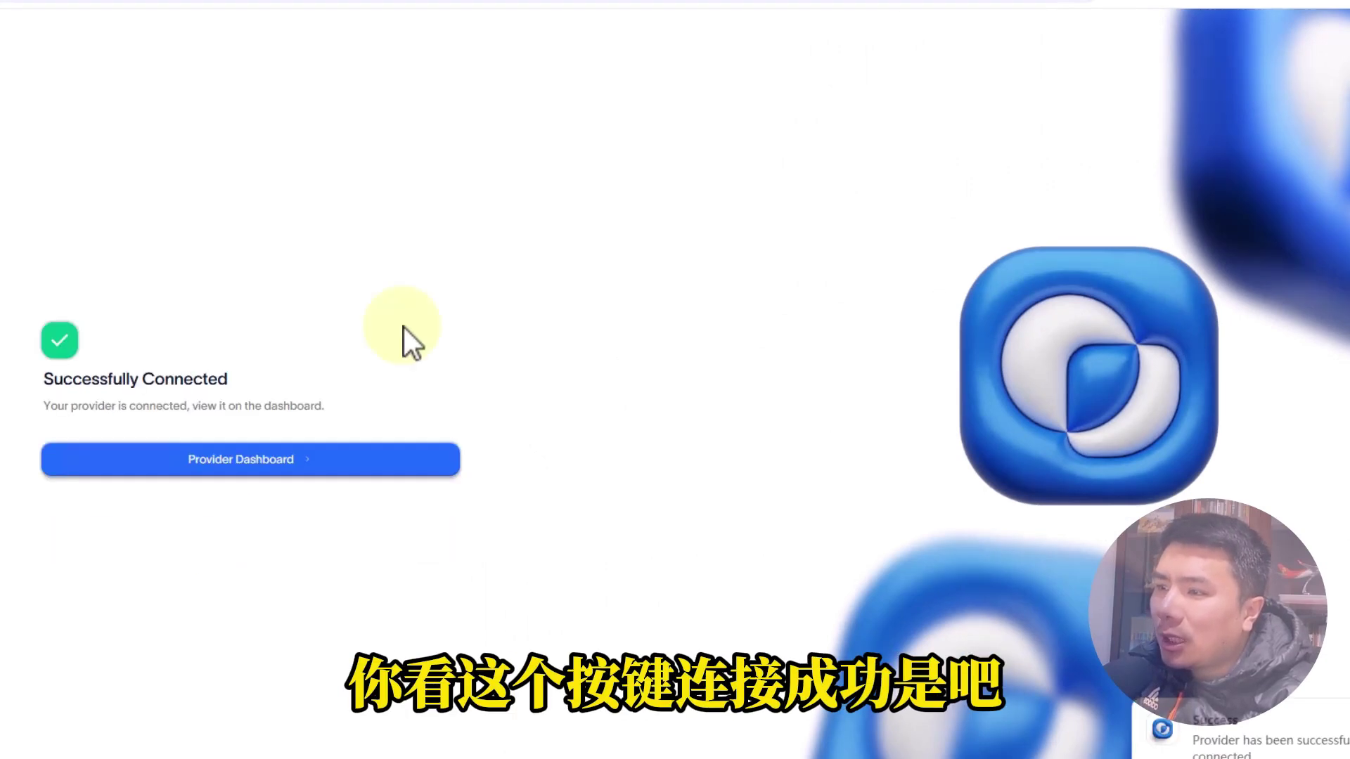
left_click(256, 467)
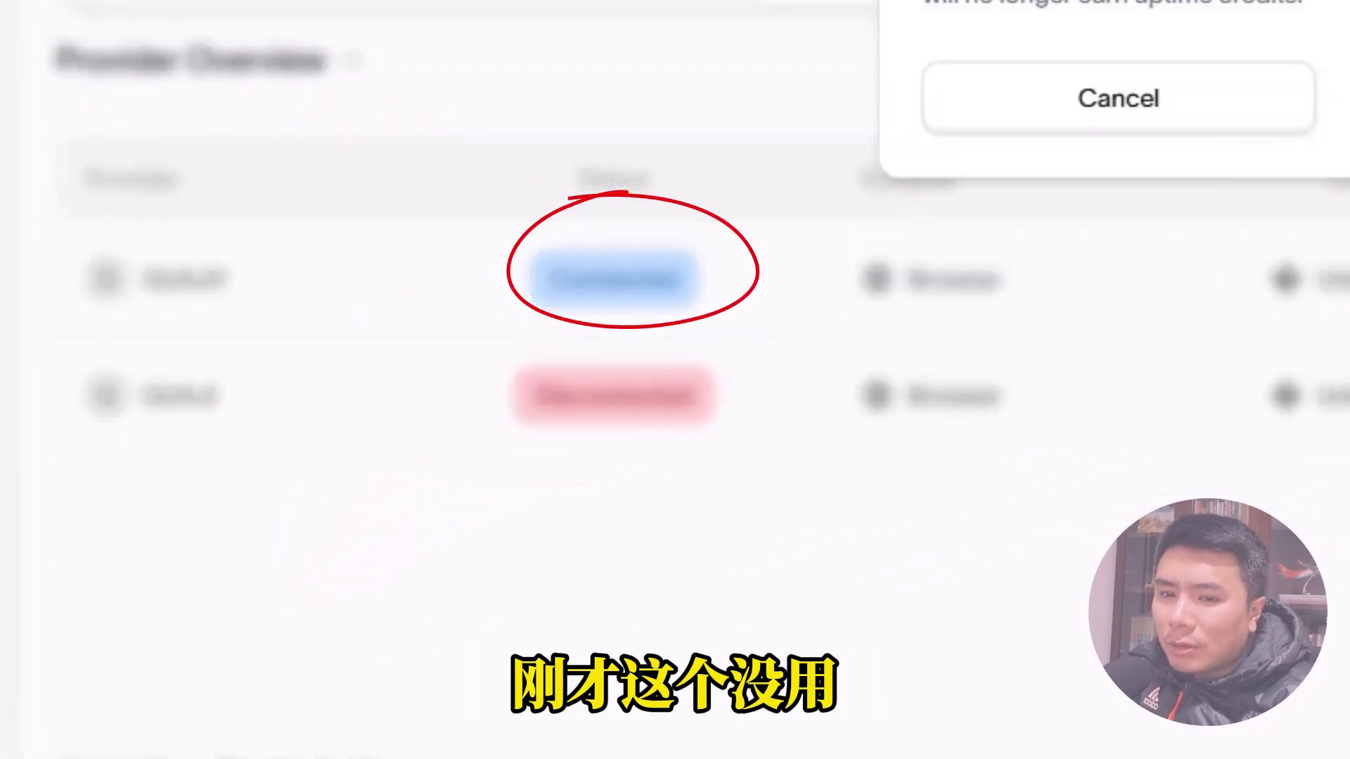
left_click(970, 119)
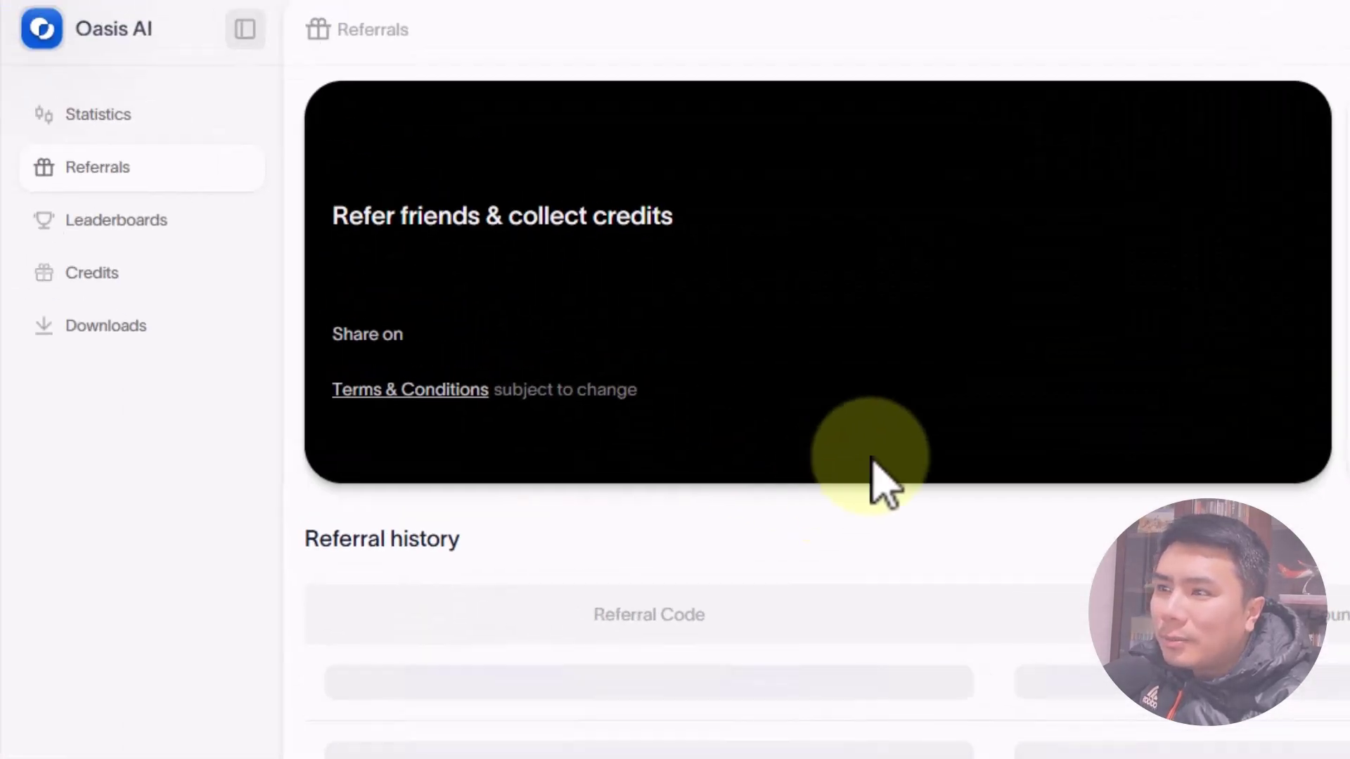
Review the referral leaderboard rankings, then go to the Credits objectives list.
left_click(116, 220)
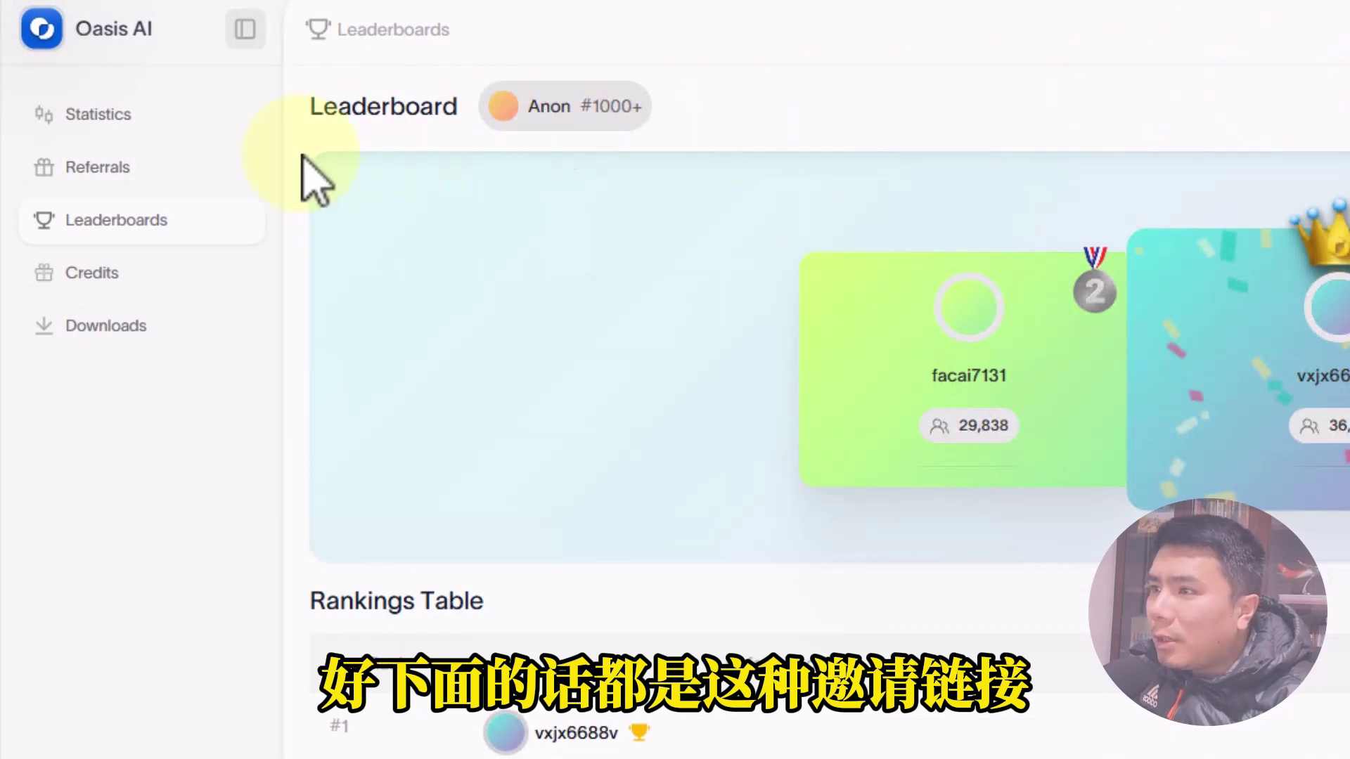
left_click(112, 188)
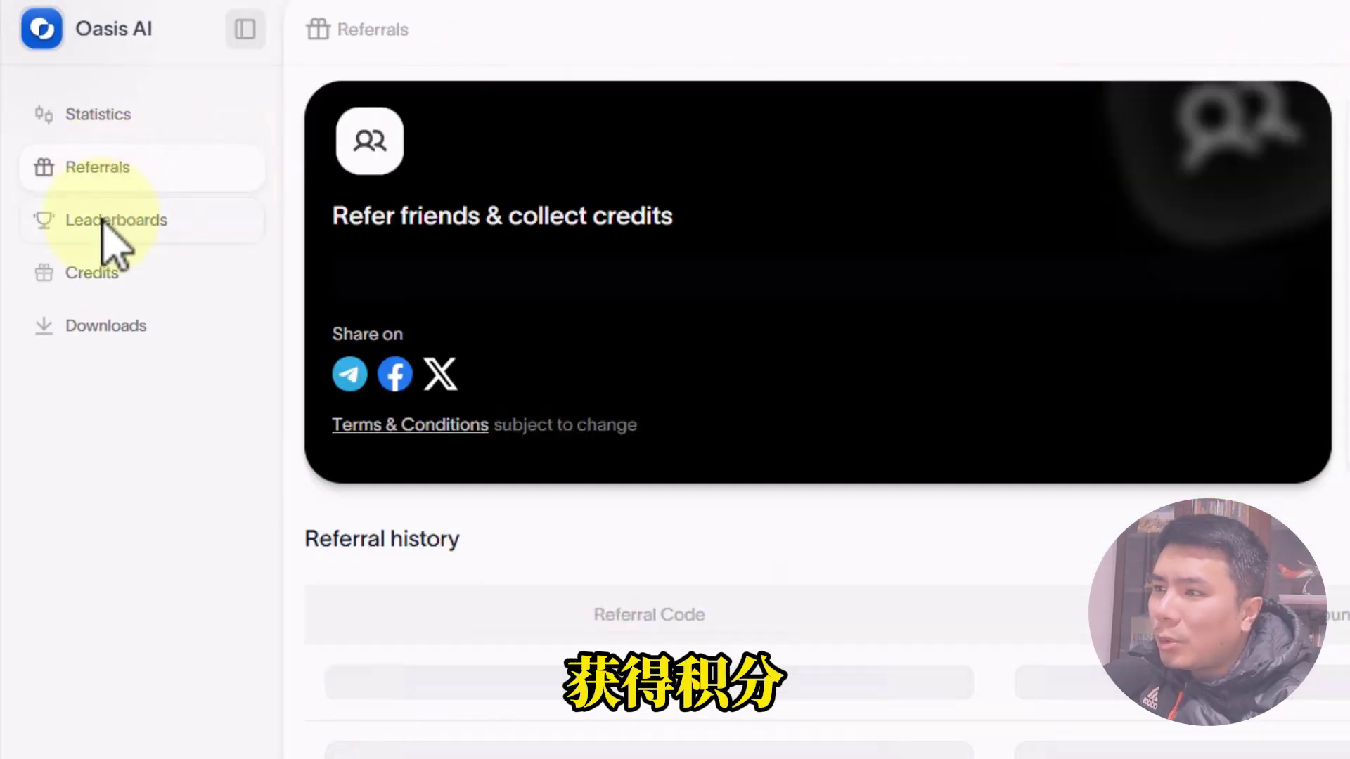
left_click(104, 220)
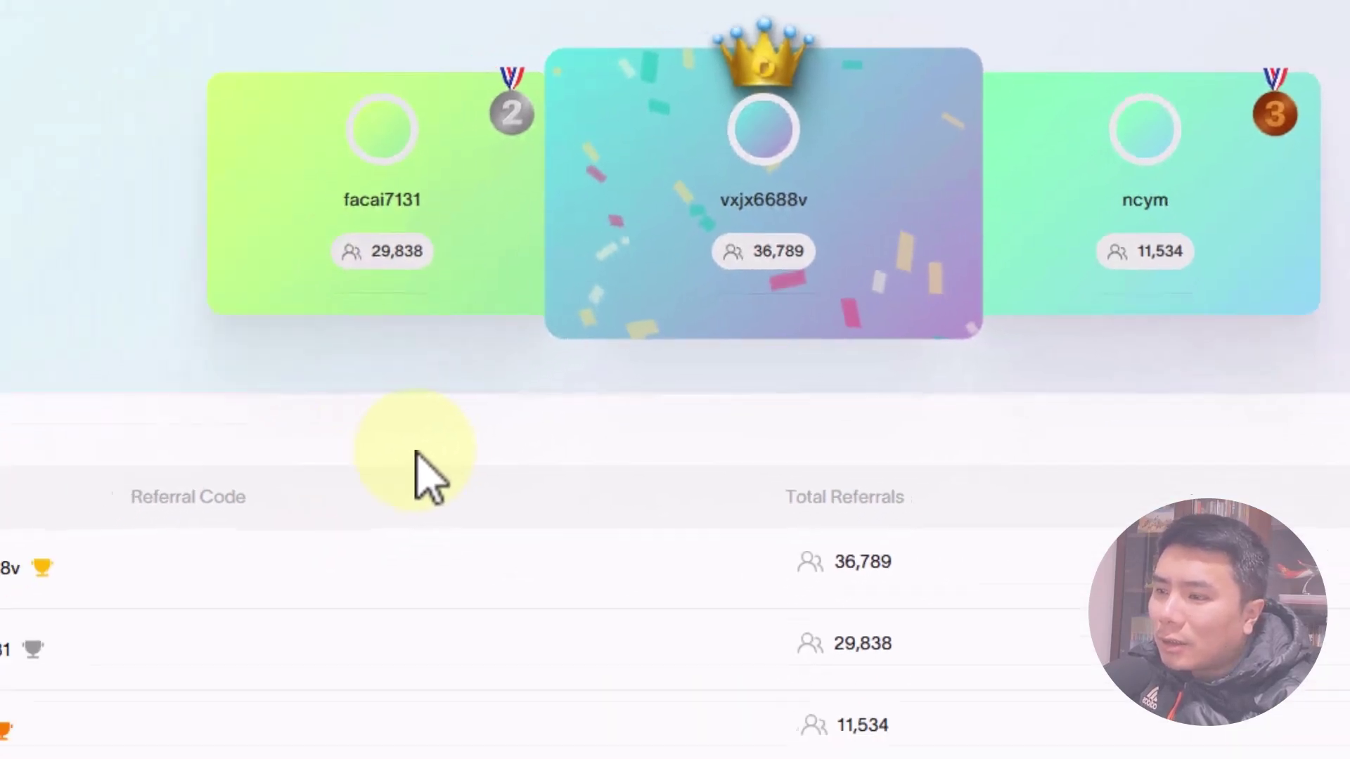
scroll(431, 485, "down", 5)
scroll(534, 395, "up", 5)
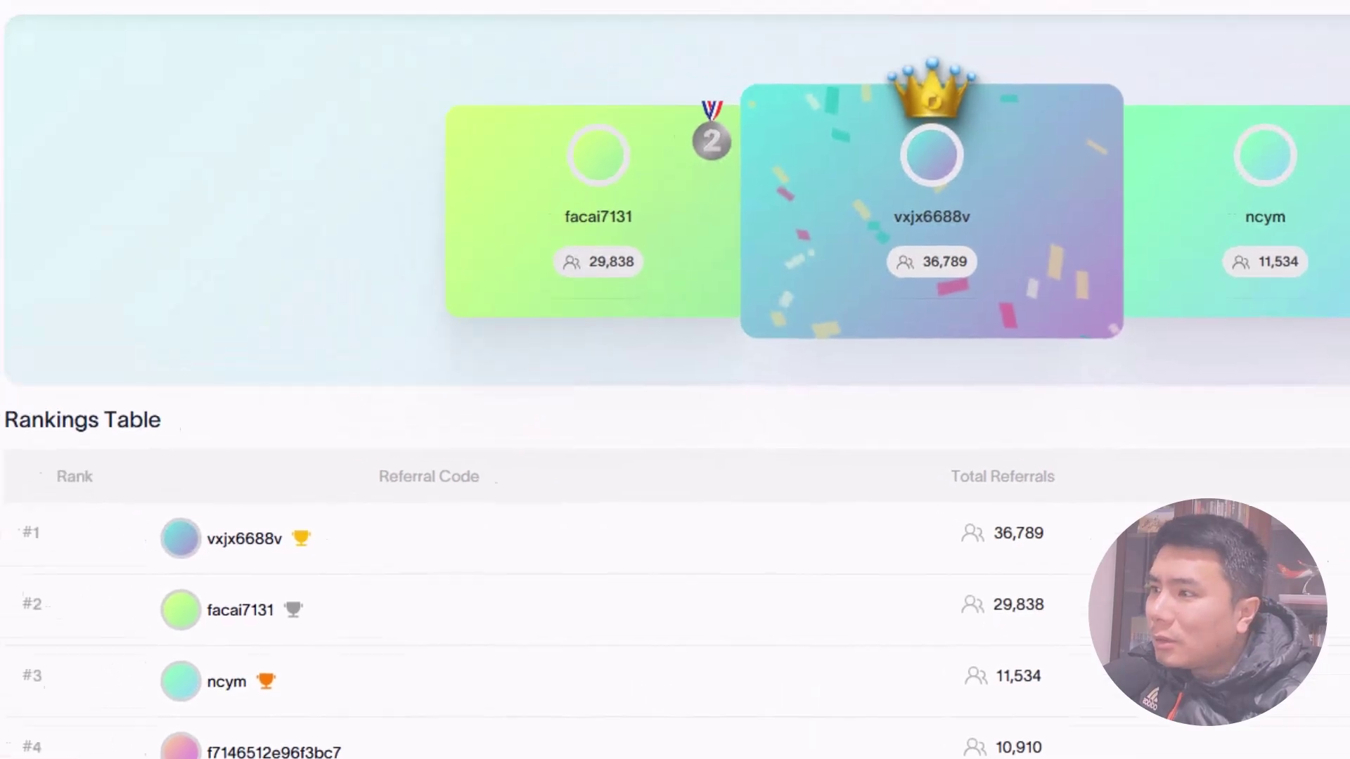
left_click(106, 264)
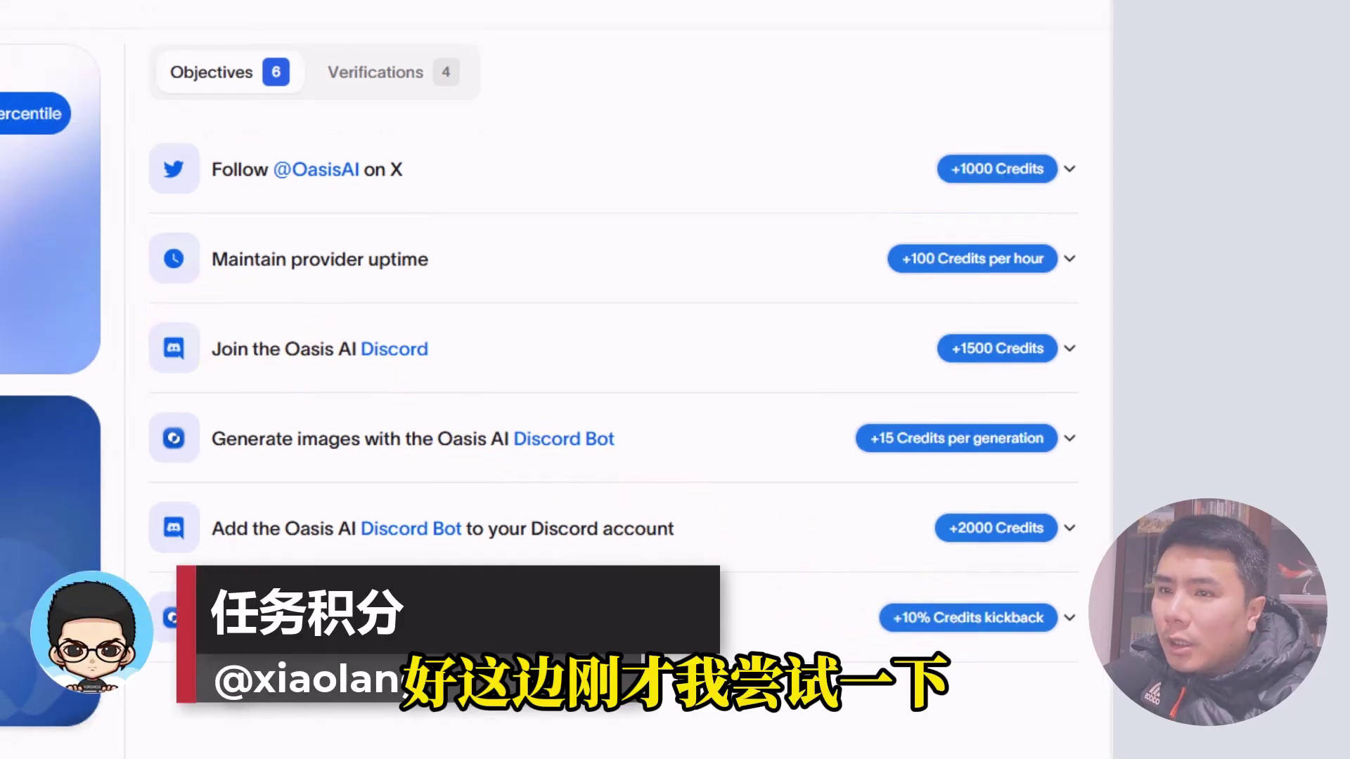
Check the verification tasks and open security settings to bind the X account.
left_click(393, 72)
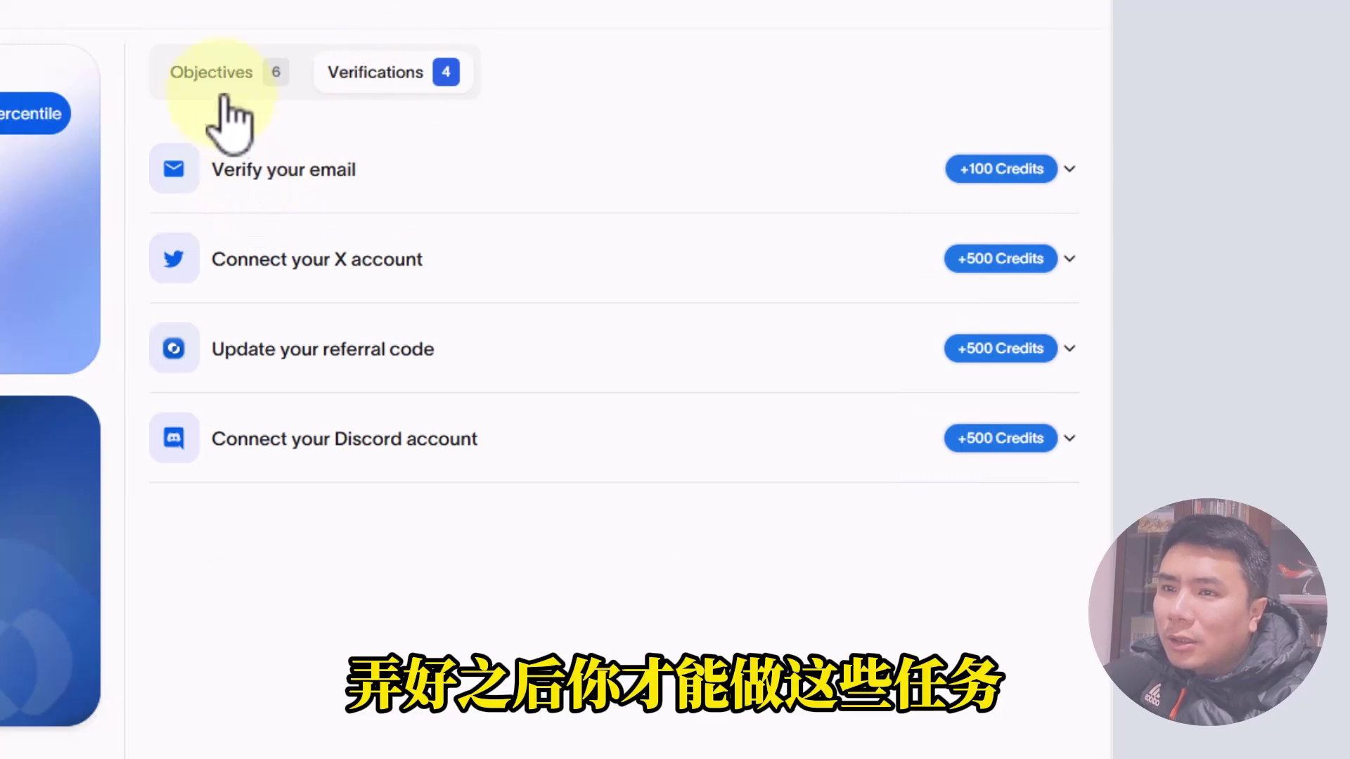
left_click(203, 76)
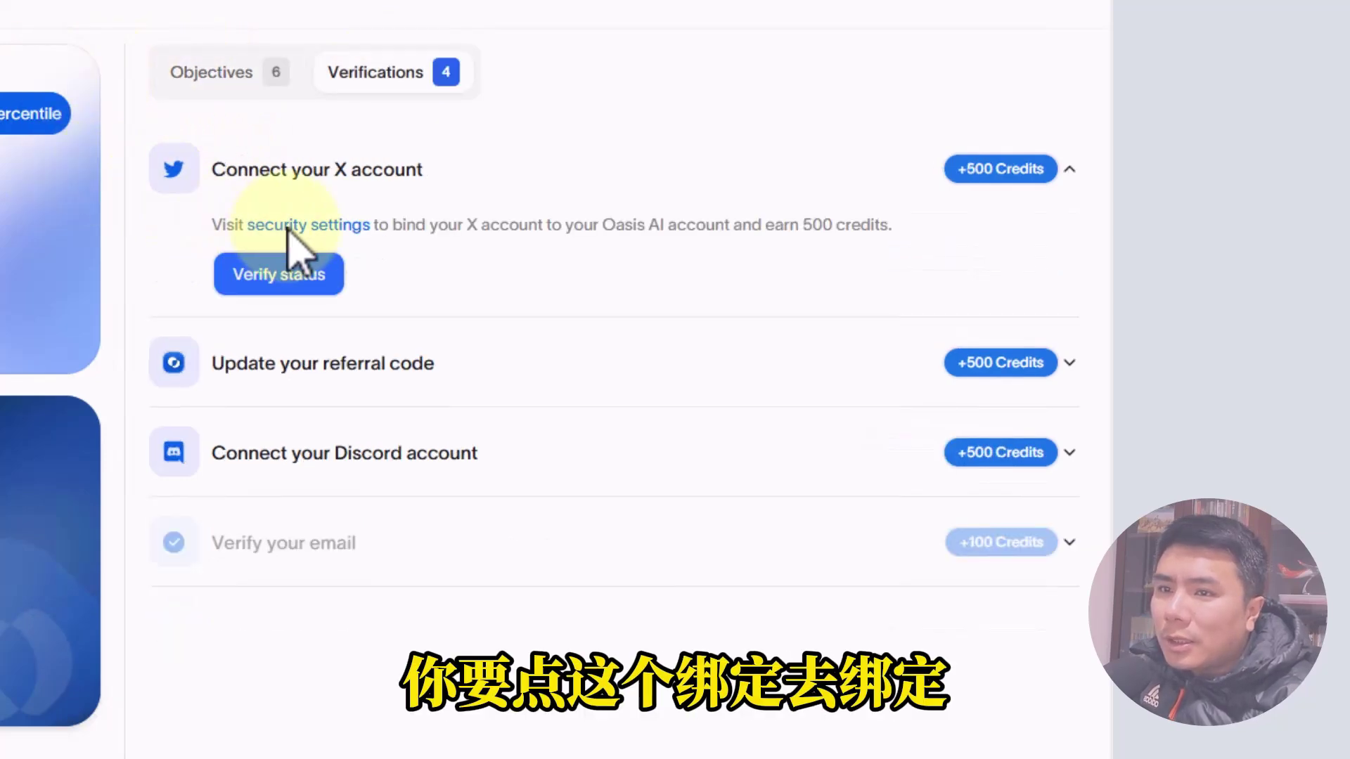
left_click(289, 226)
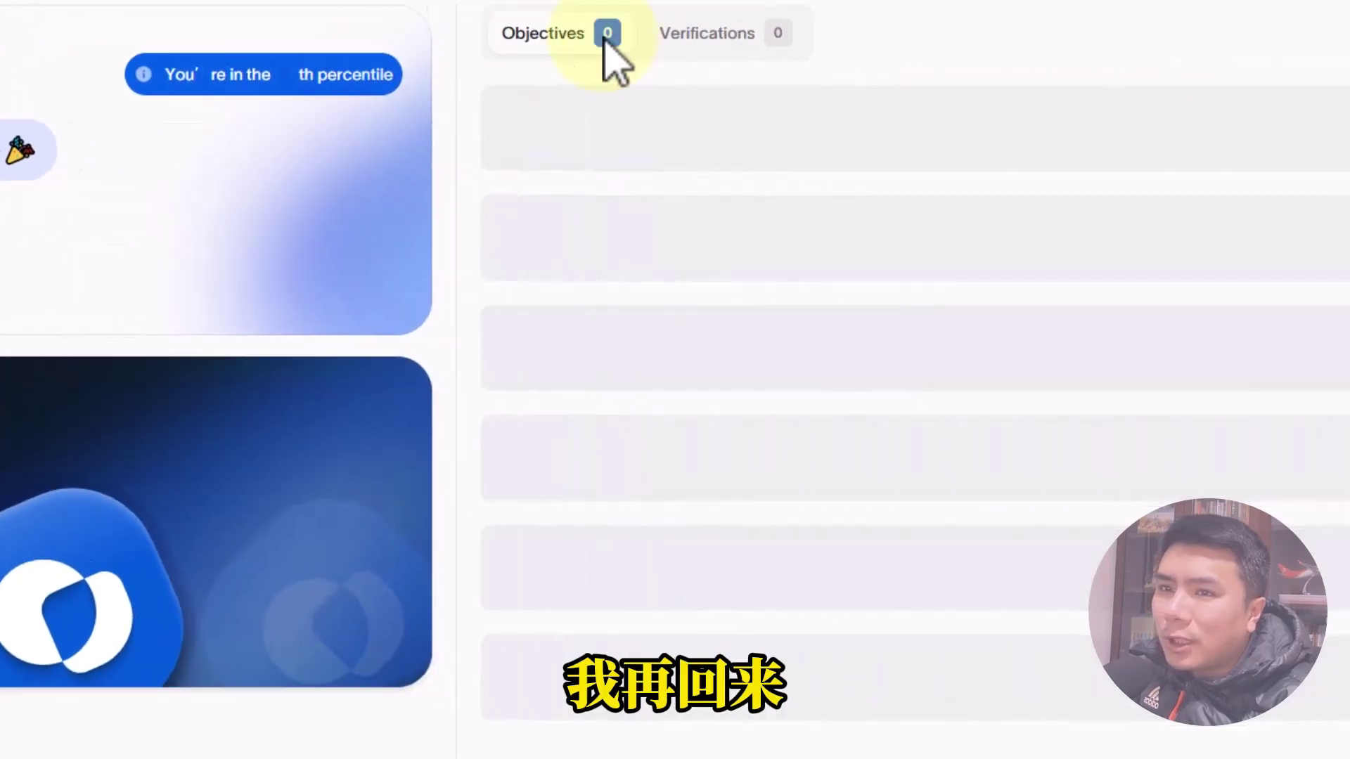
Expand the referral-code update task and replace the link's random code with a custom code.
left_click(1202, 39)
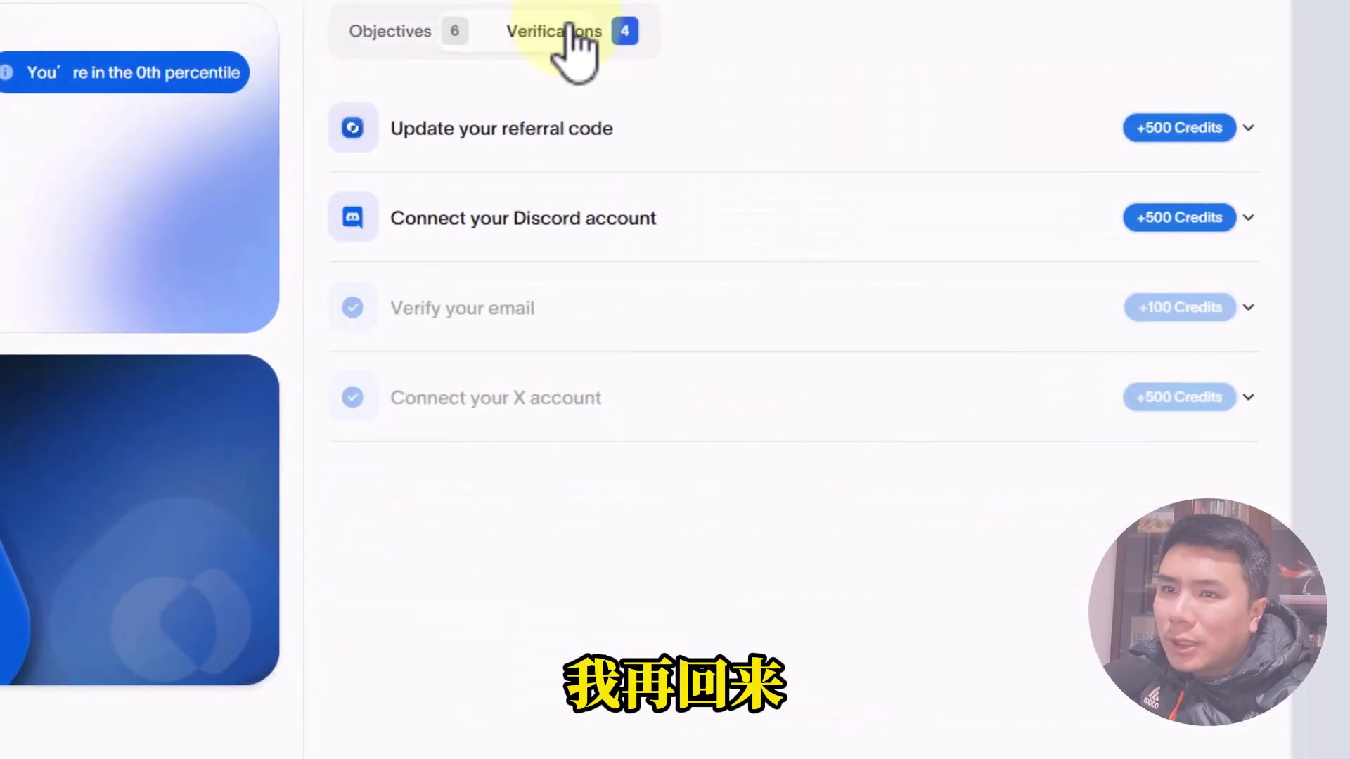
left_click(467, 144)
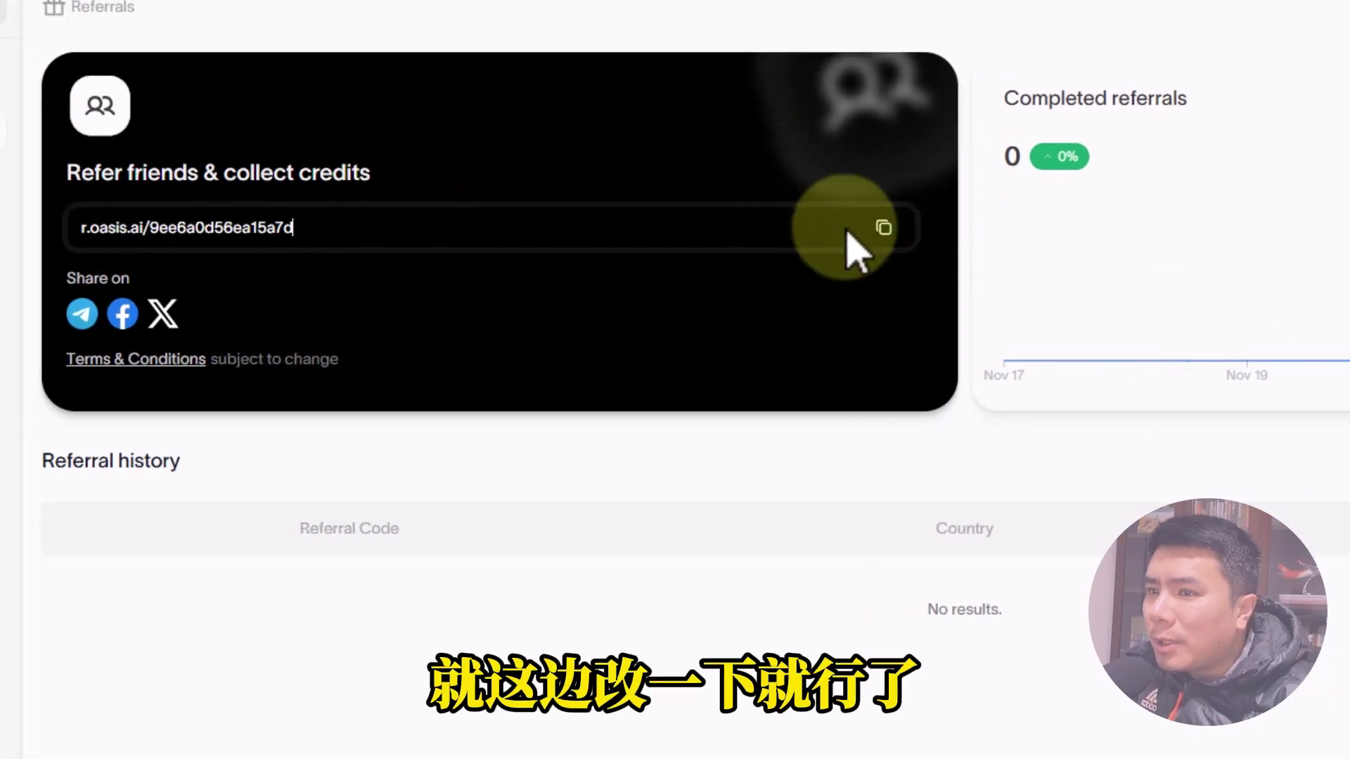
left_click_drag(422, 233, 161, 229)
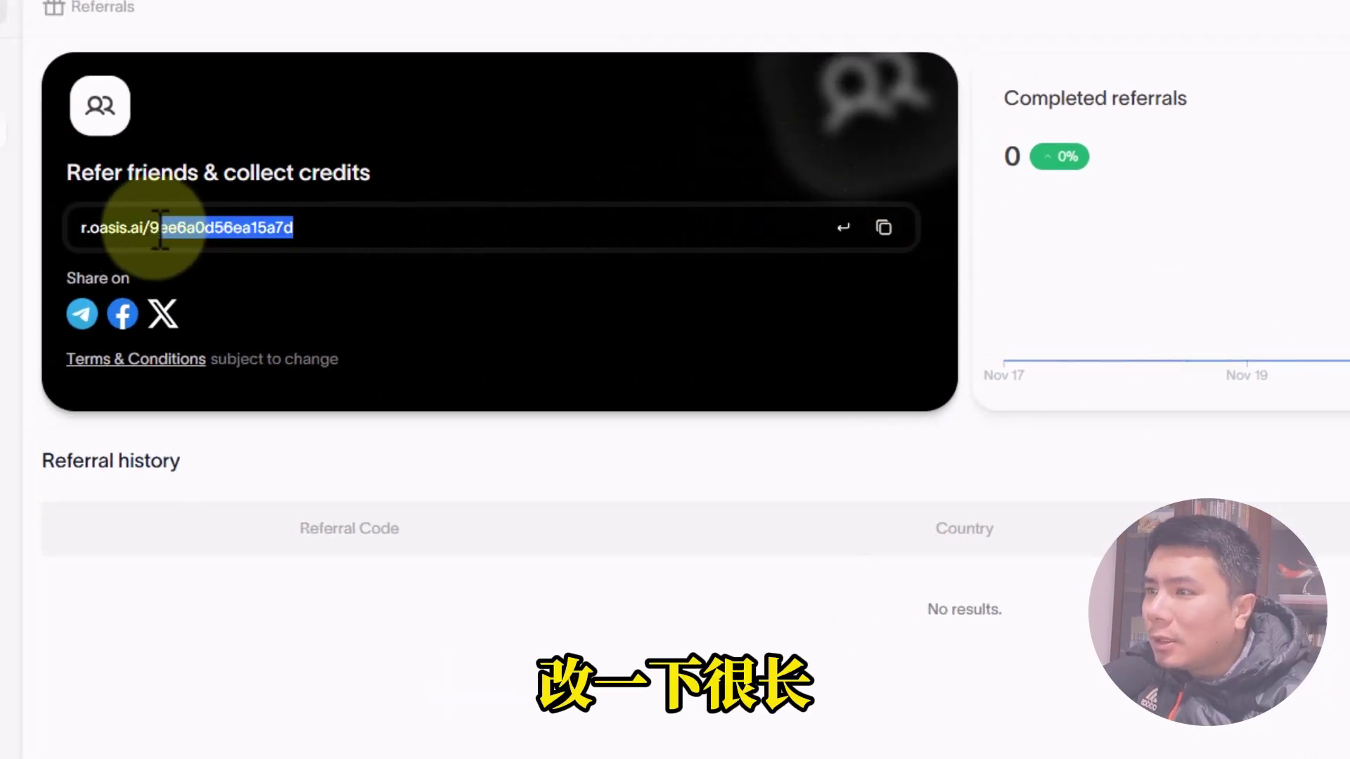
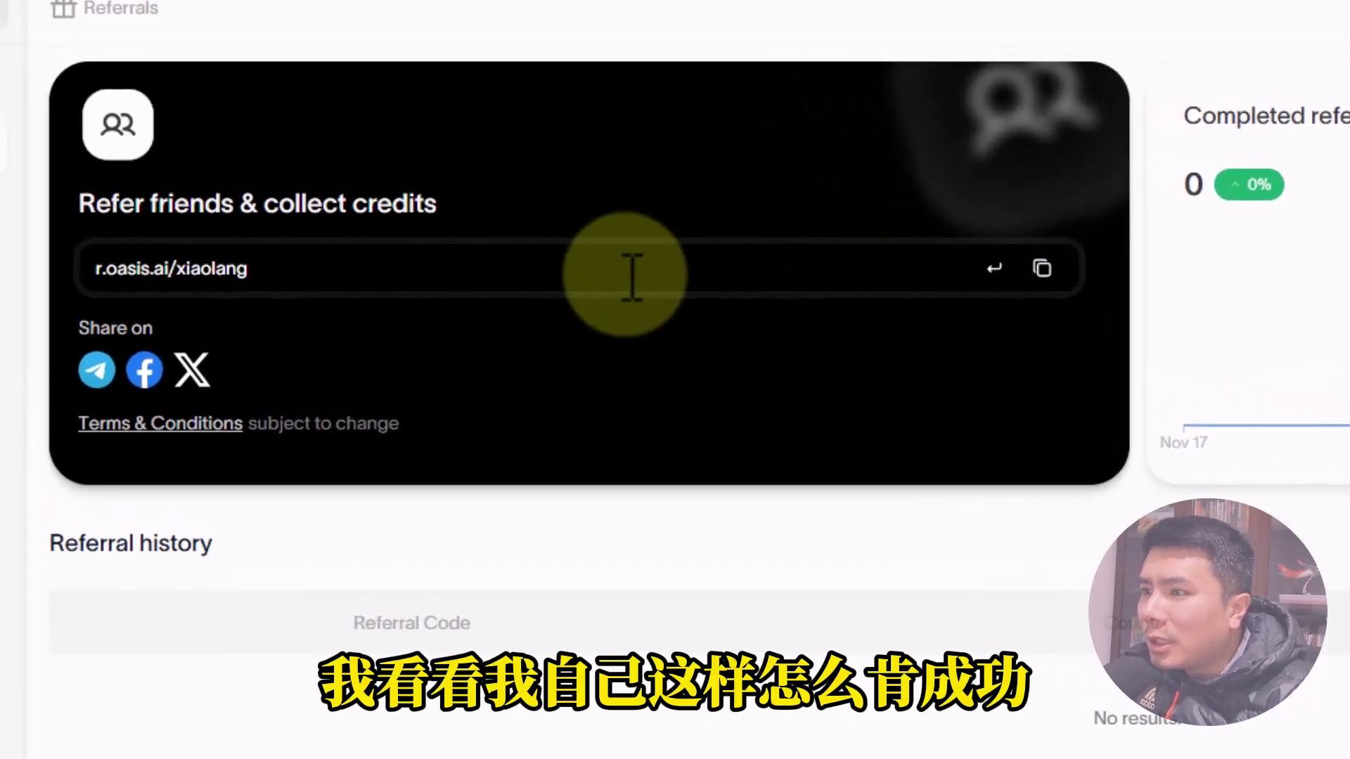
left_click(995, 275)
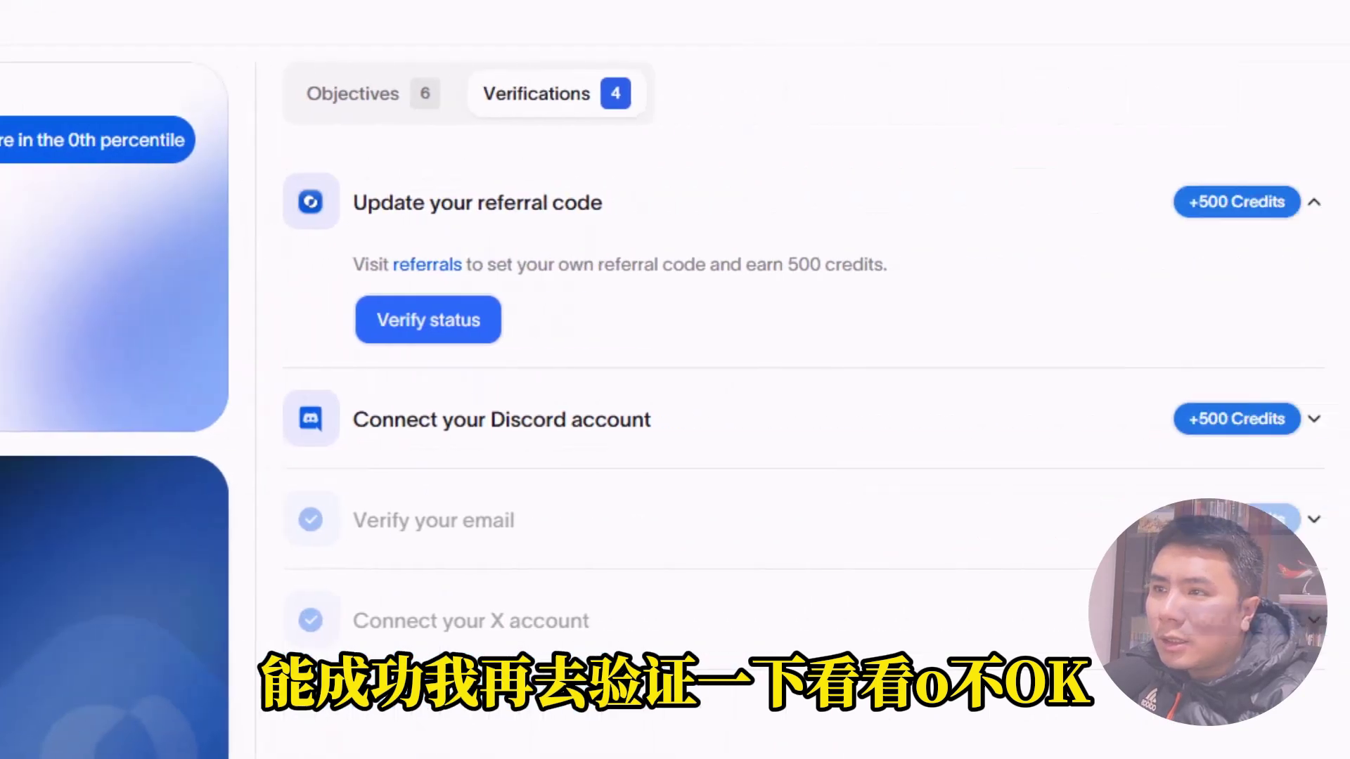
Confirm the referral-code task is verified and open security settings from the Discord connection task.
left_click(340, 326)
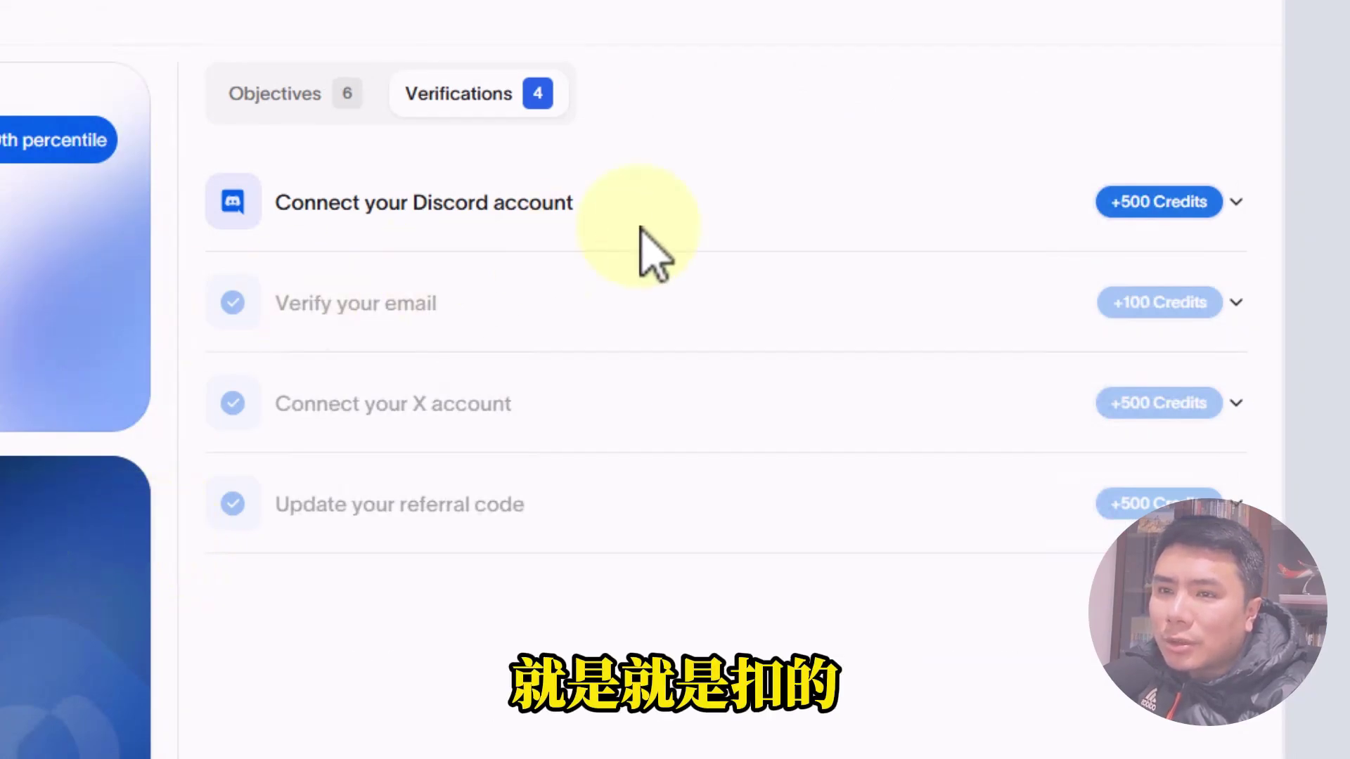
left_click(760, 209)
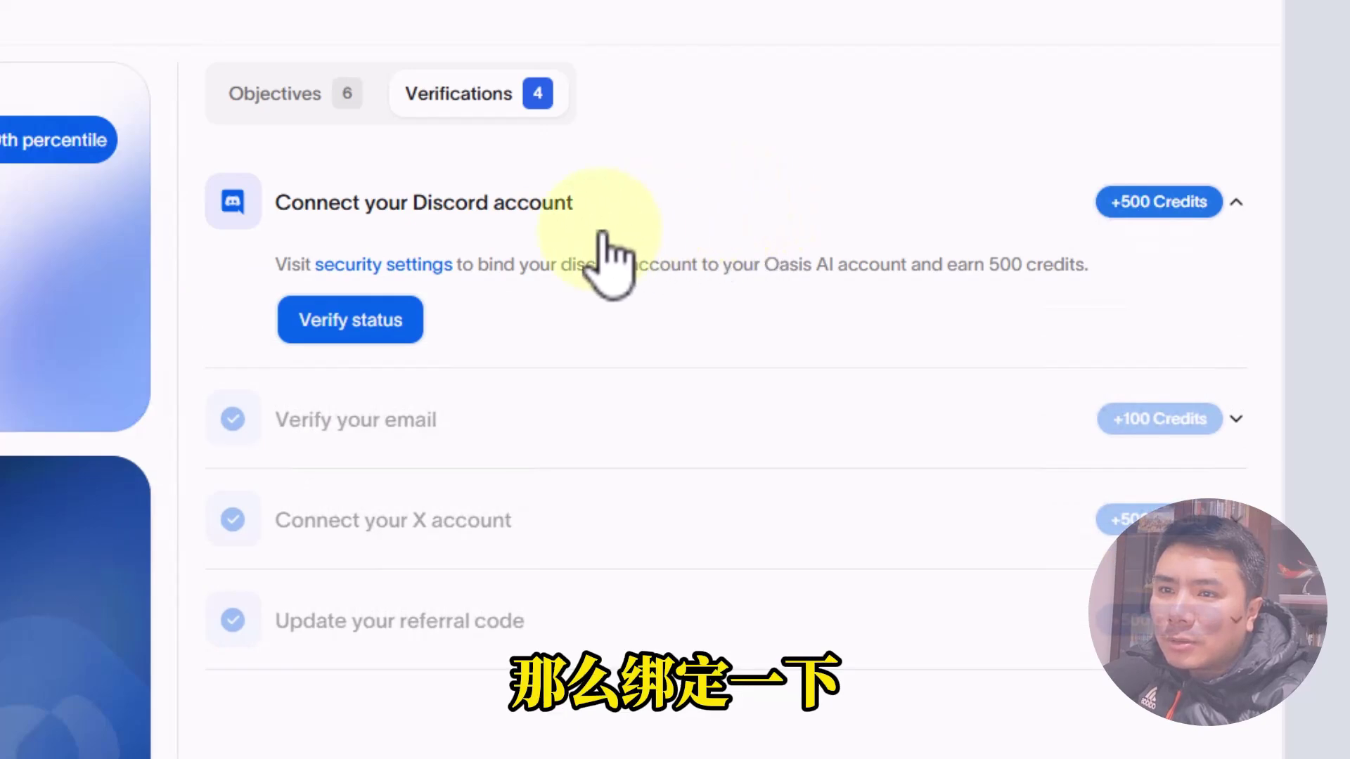
left_click(395, 265)
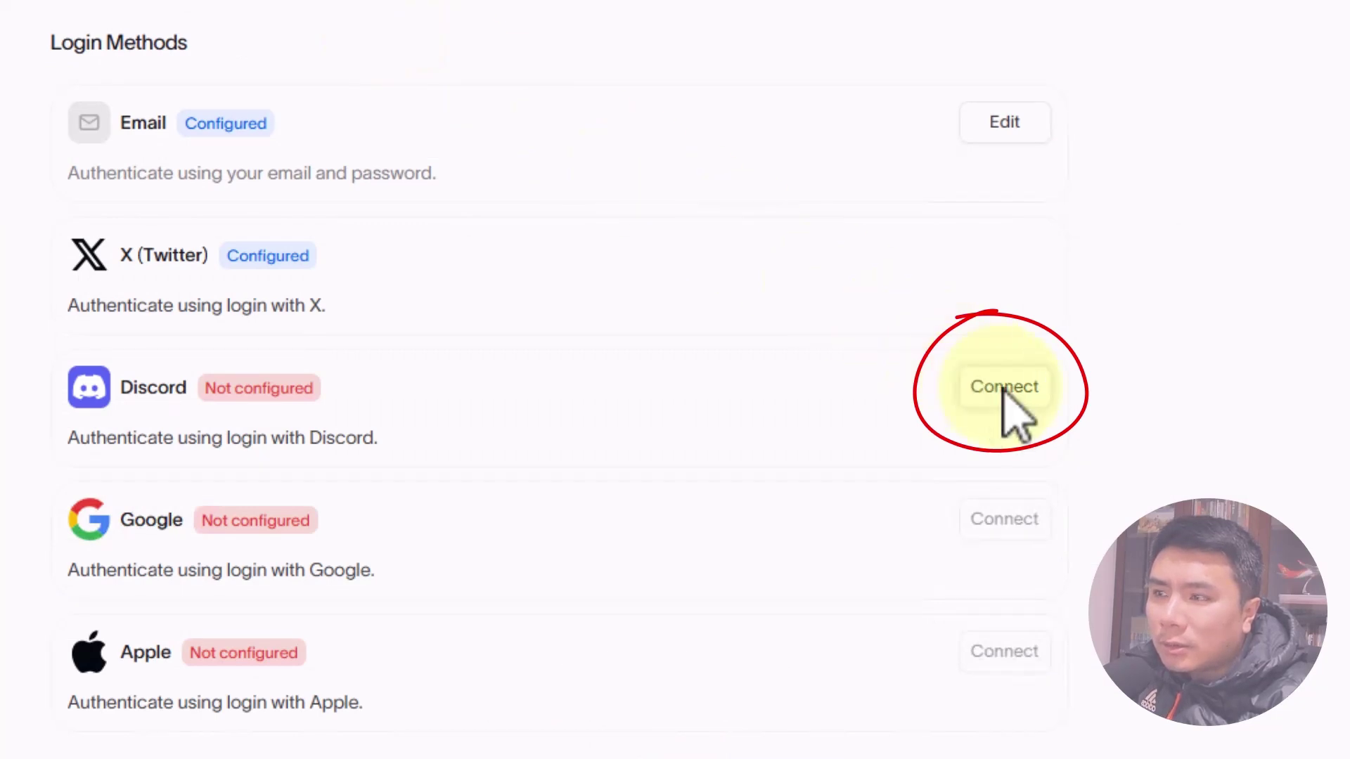
Link and authorize Discord as an Oasis AI login method, then reload the page.
left_click(1006, 393)
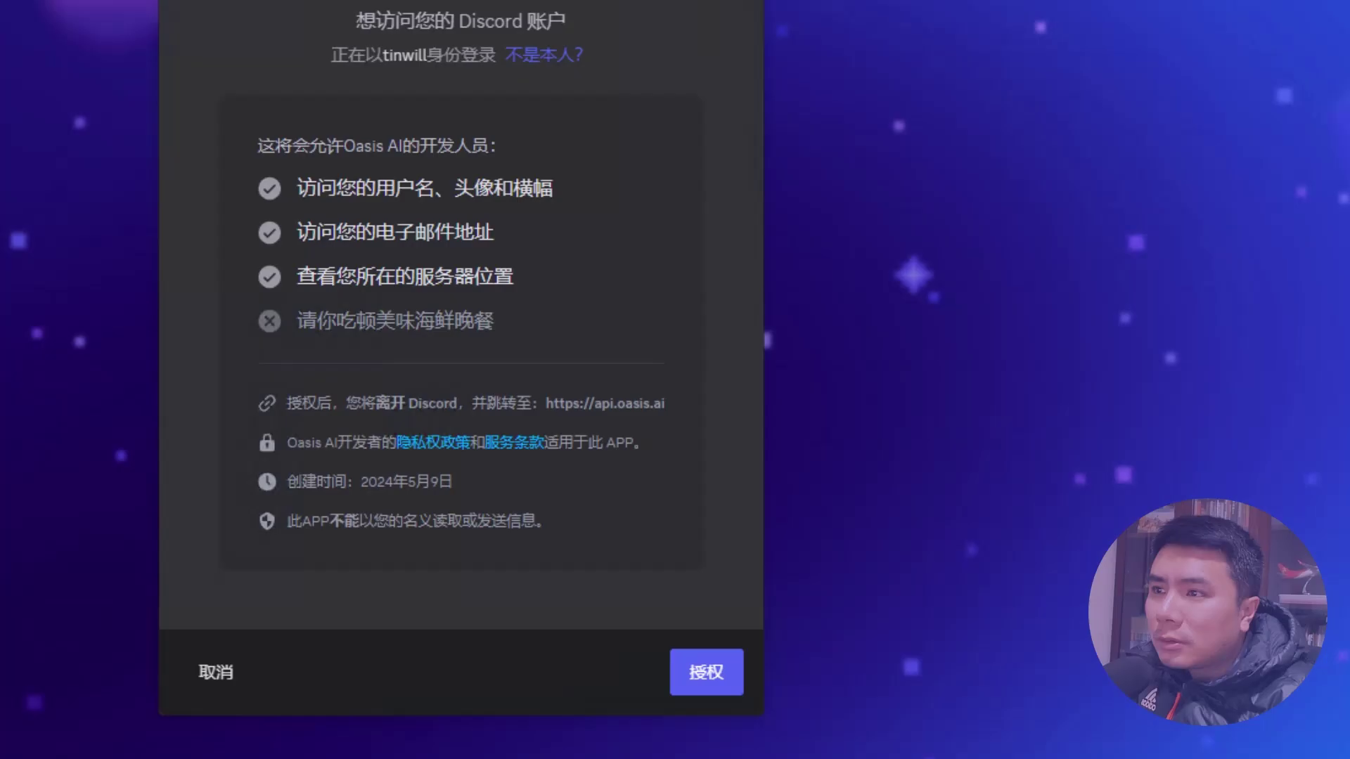
left_click(751, 746)
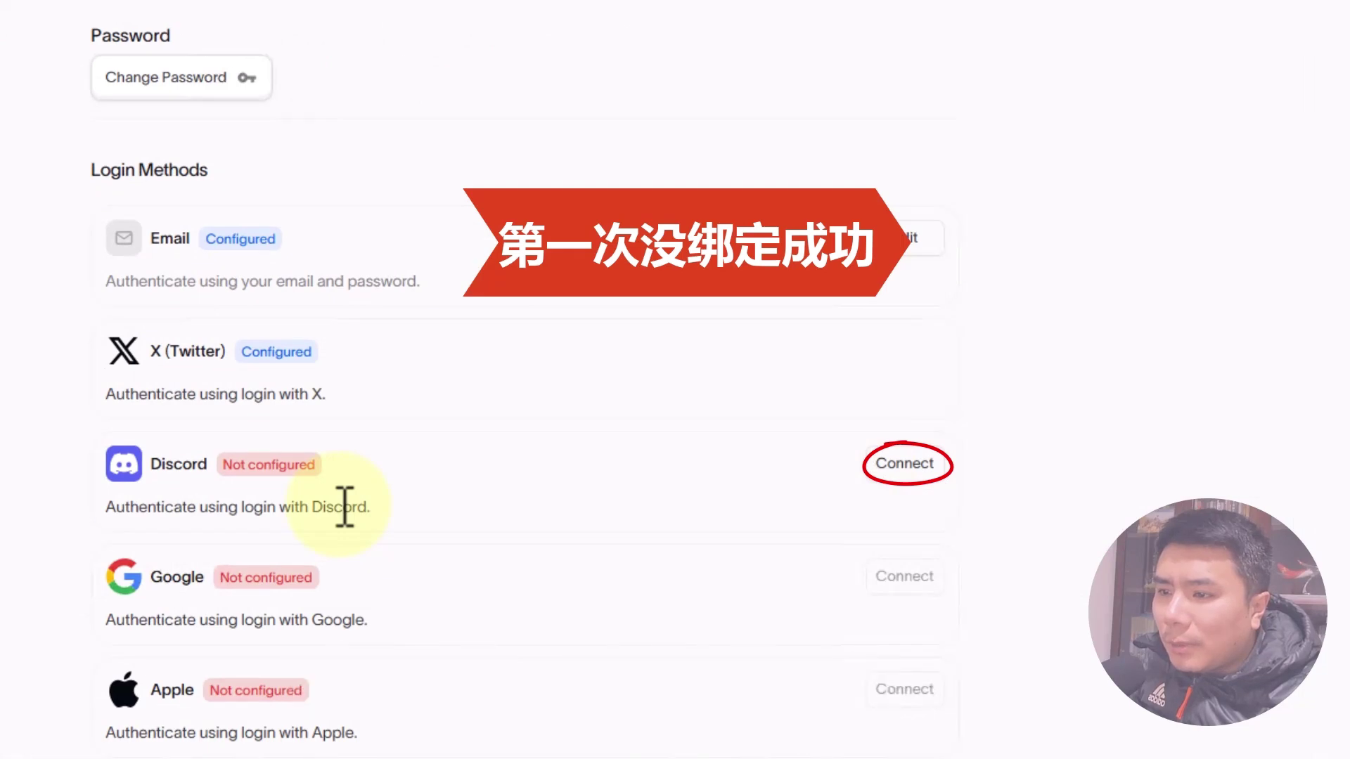
key("F5")
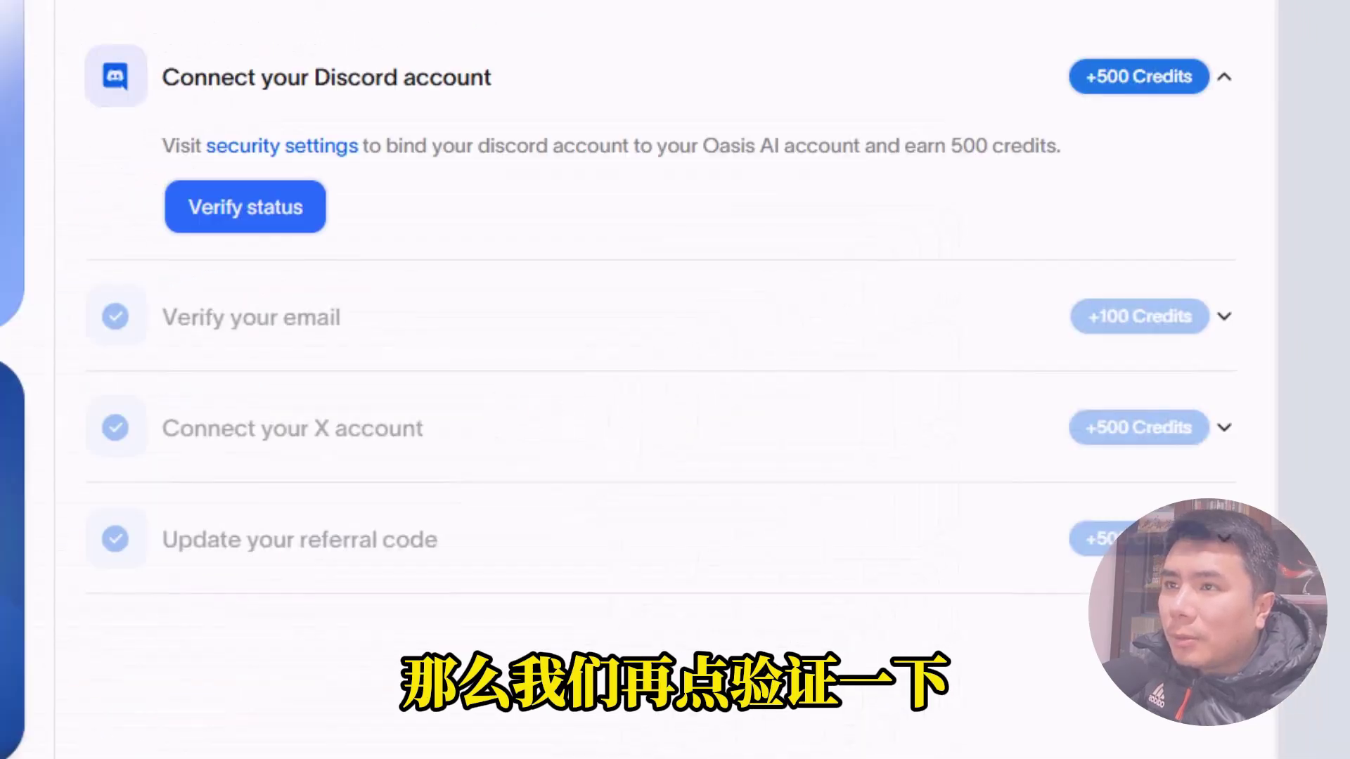
Verify the Discord connection task's status and switch to the Objectives list.
left_click(260, 211)
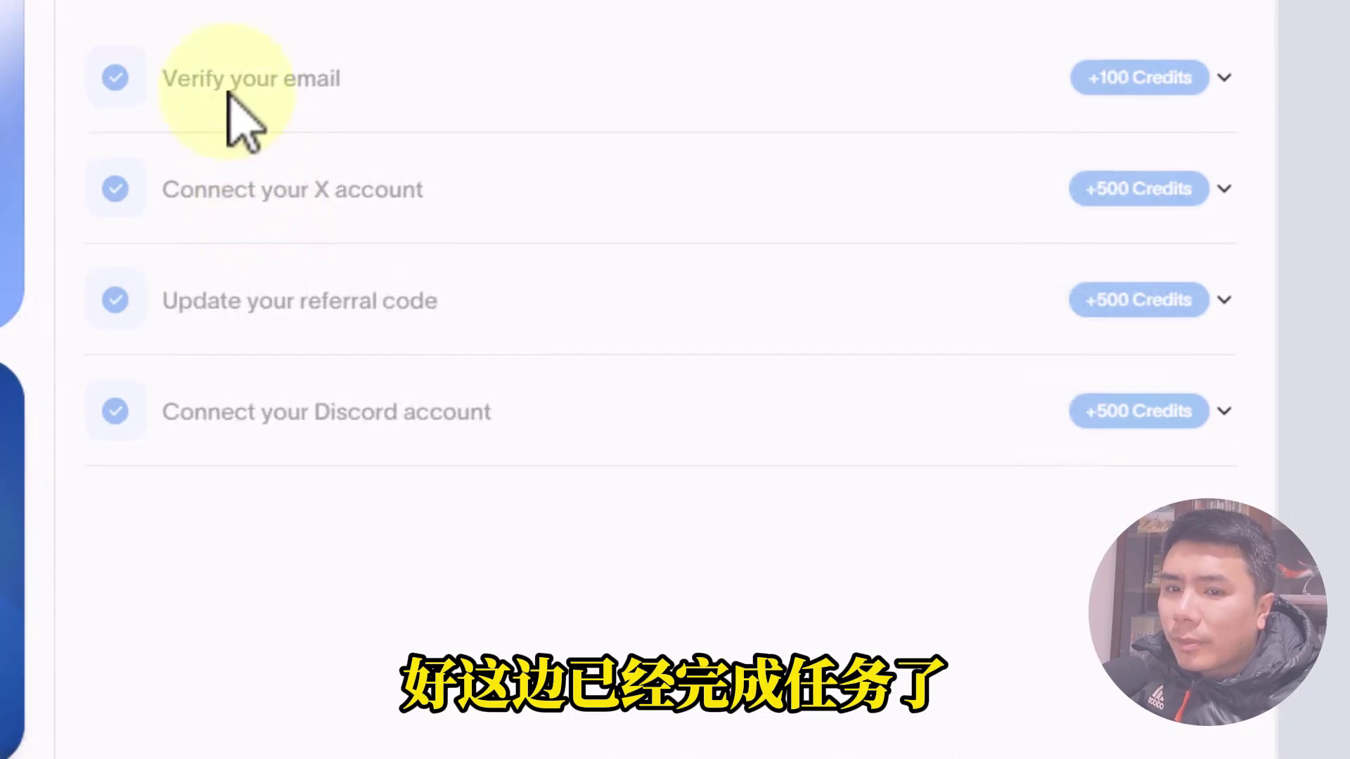
scroll(211, 84, "up", 2)
left_click(189, 69)
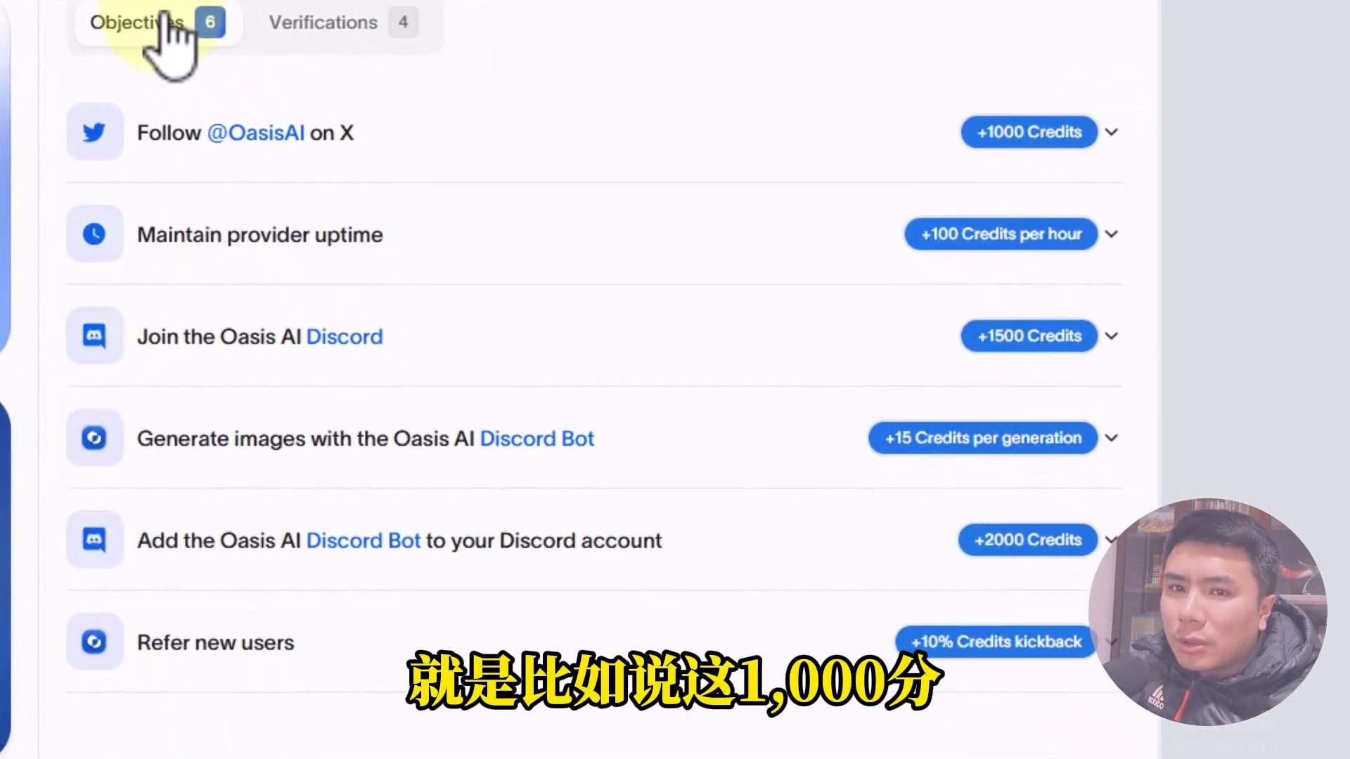
left_click(997, 137)
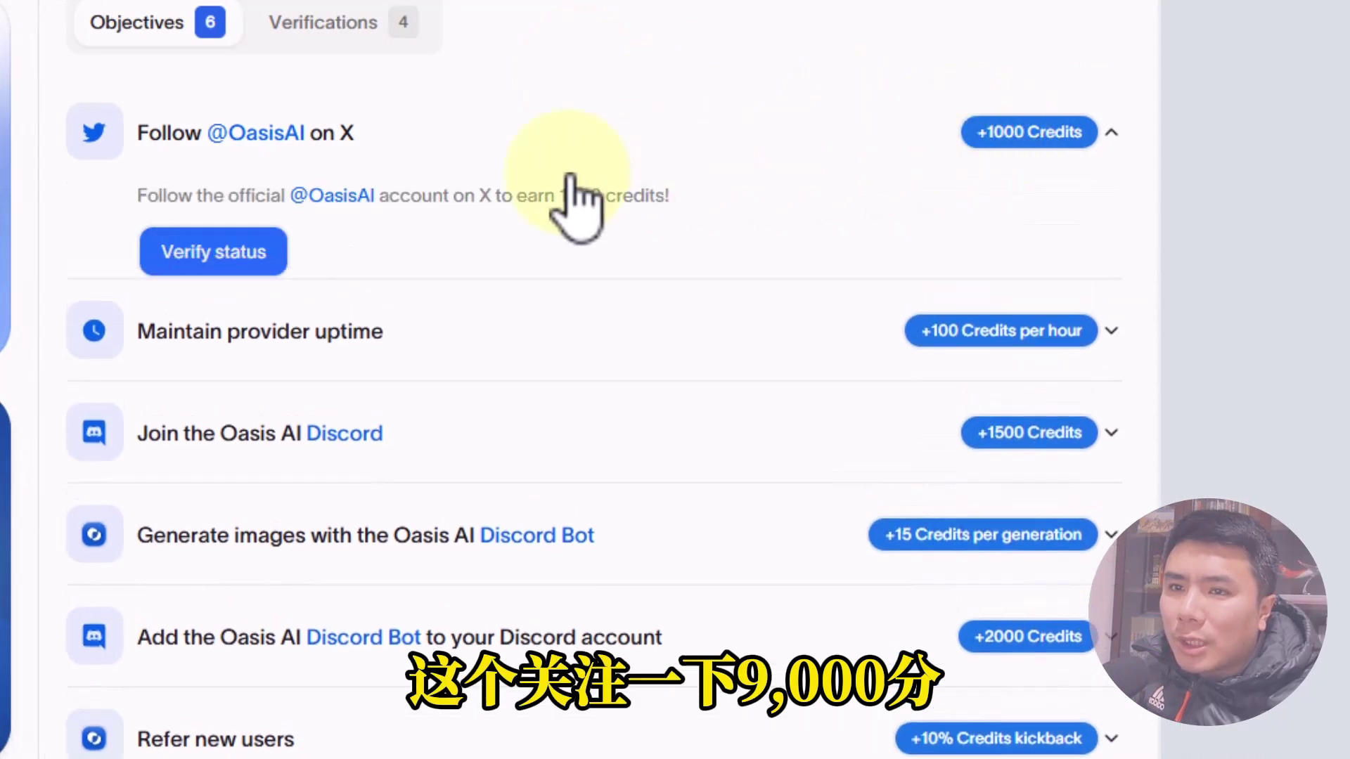
right_click(336, 200)
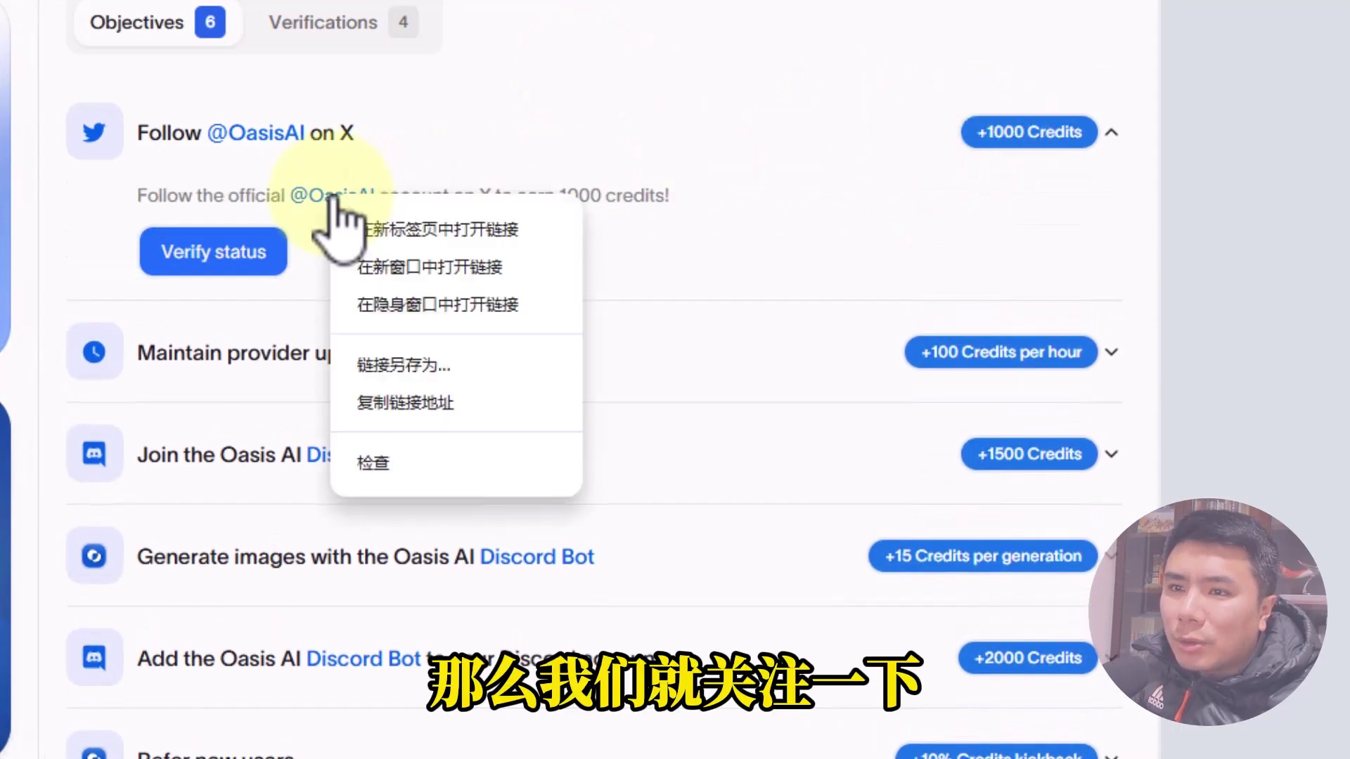
left_click(383, 227)
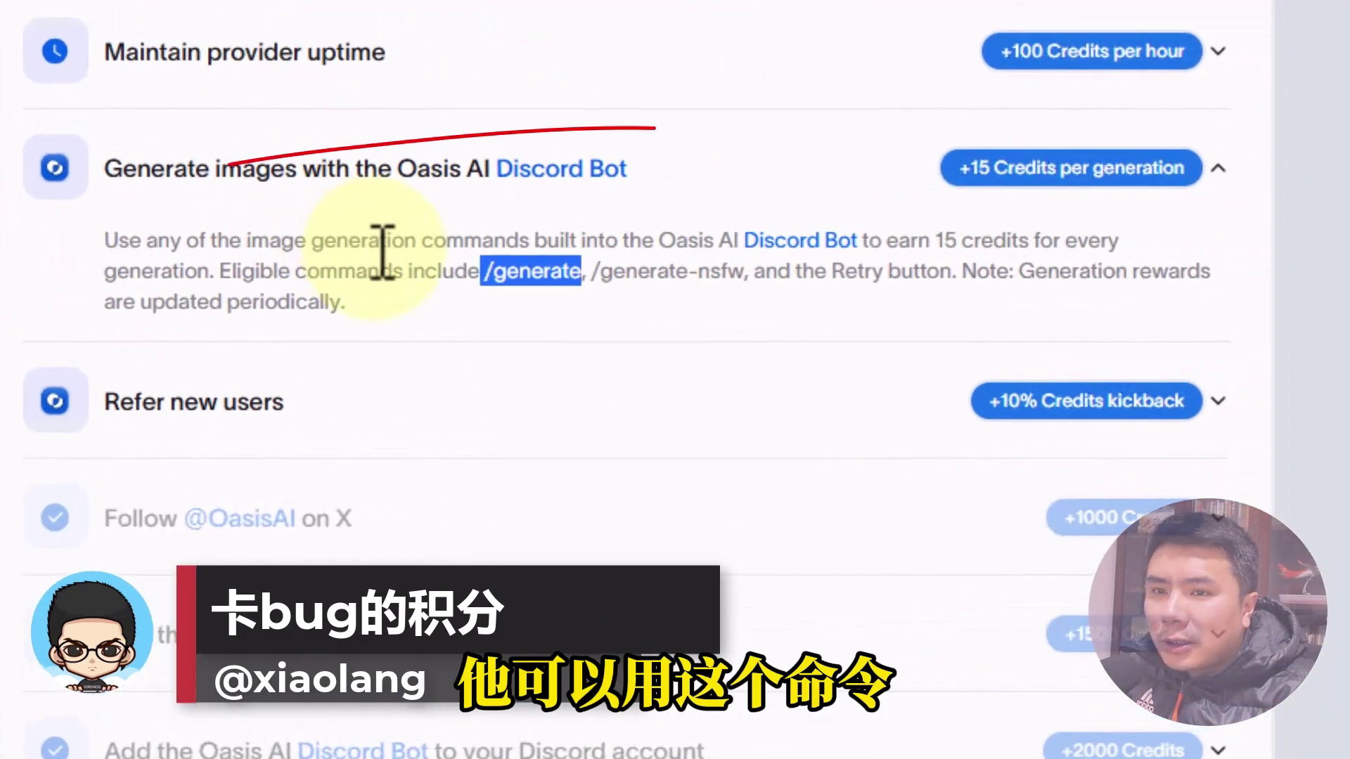
Review the credit-eligible /generate commands, then start a message in Discord's image-gen-1 channel.
left_click(1186, 266)
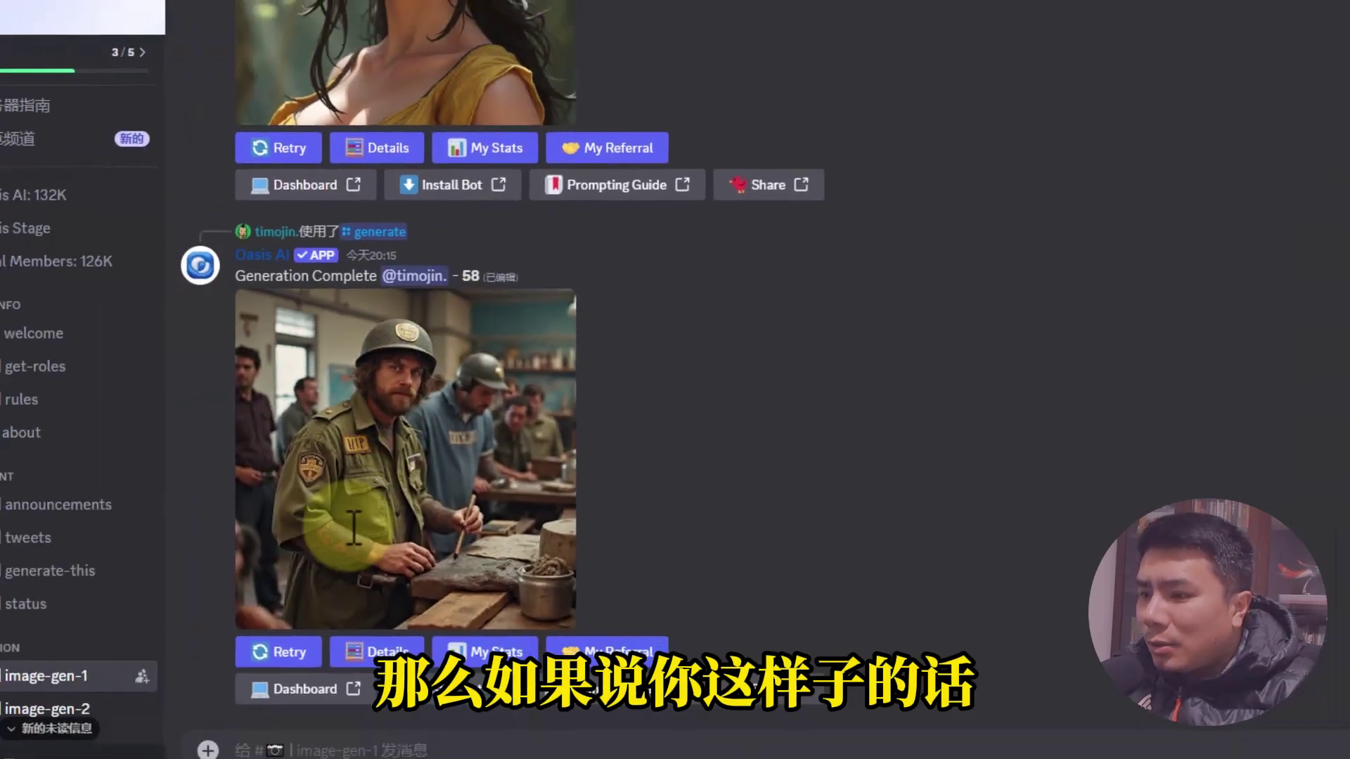
left_click(259, 746)
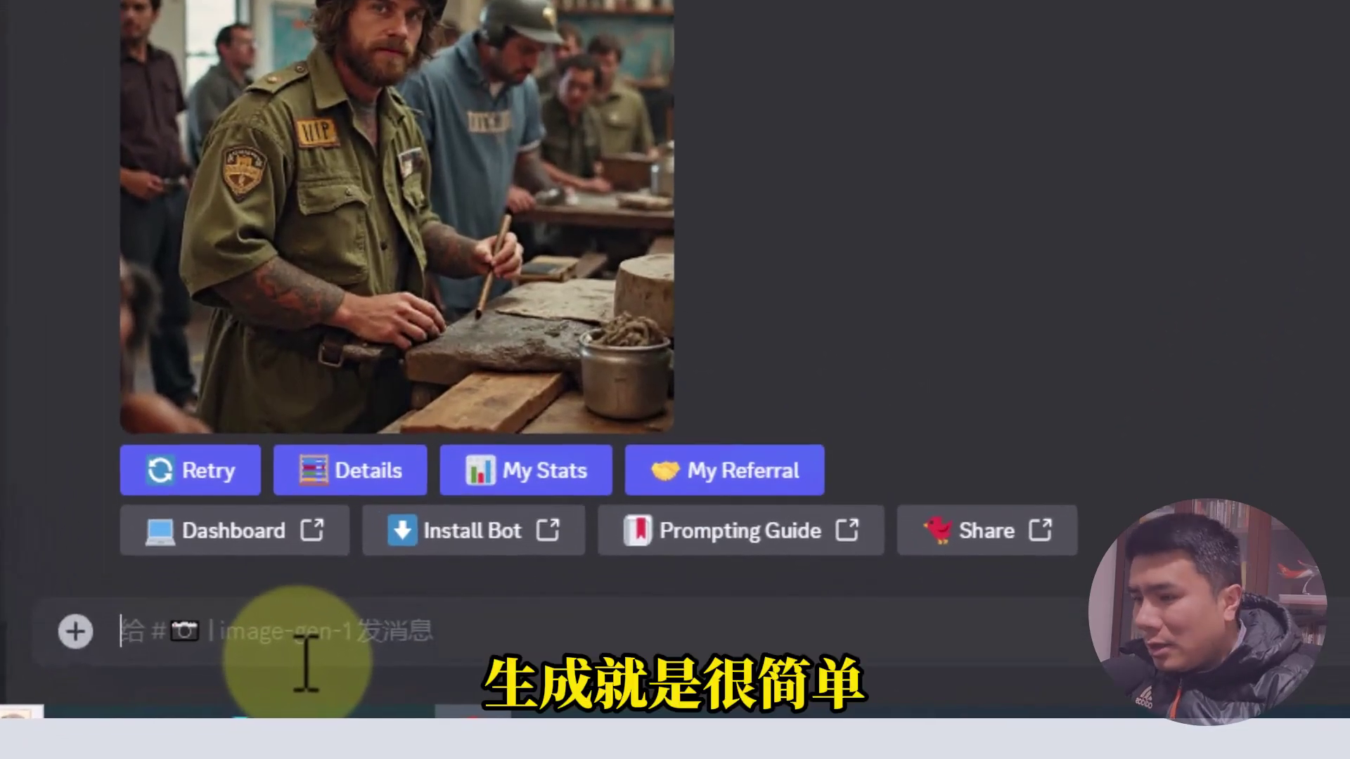
Run the Oasis AI /generate command with the prompt 'plane with wings' in image-gen-1.
type("/")
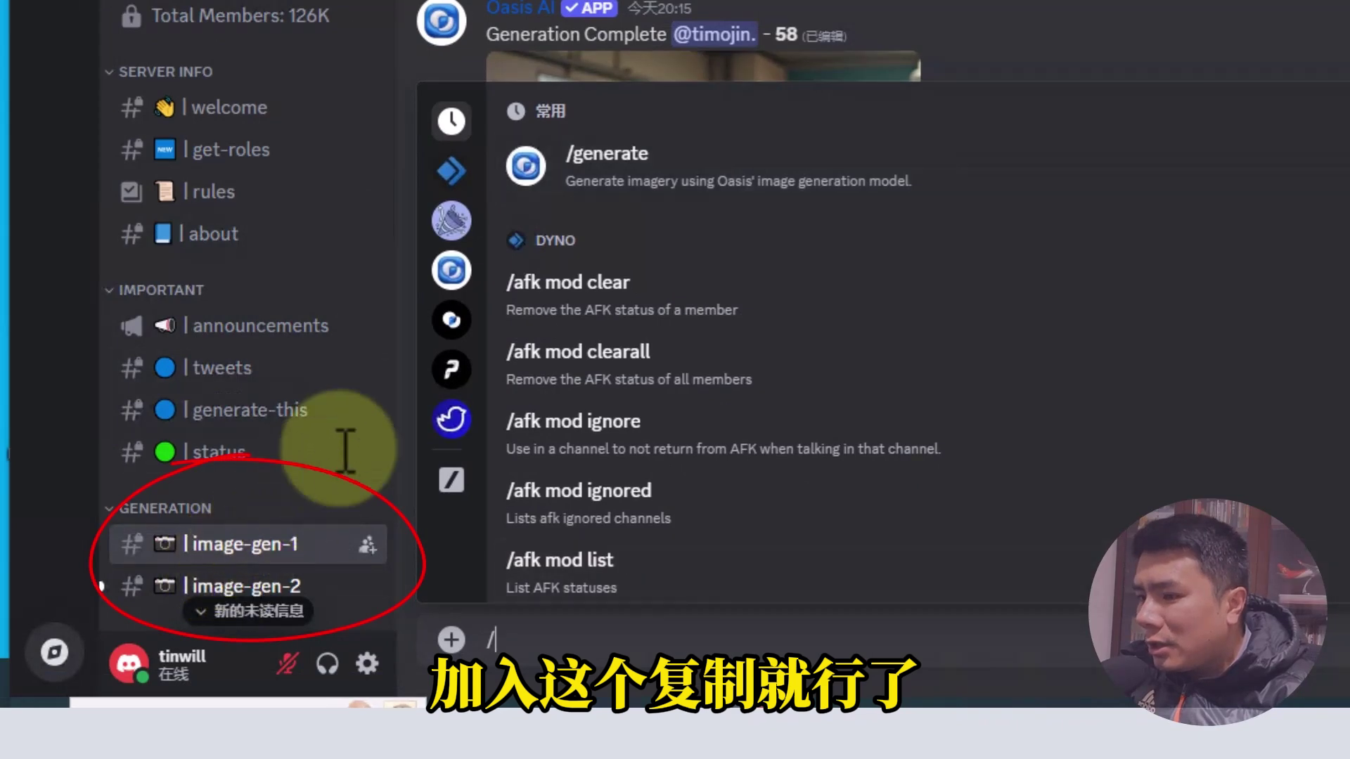
left_click(625, 169)
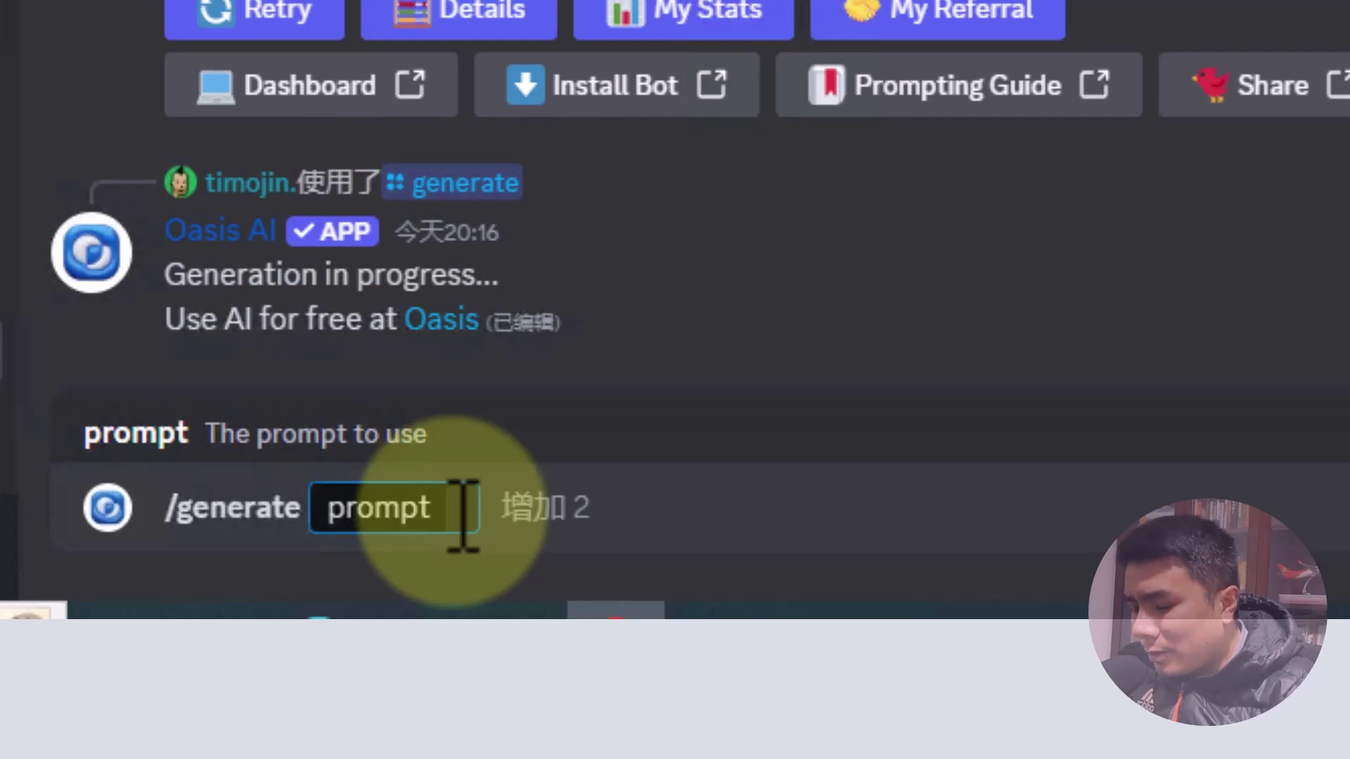
type("p")
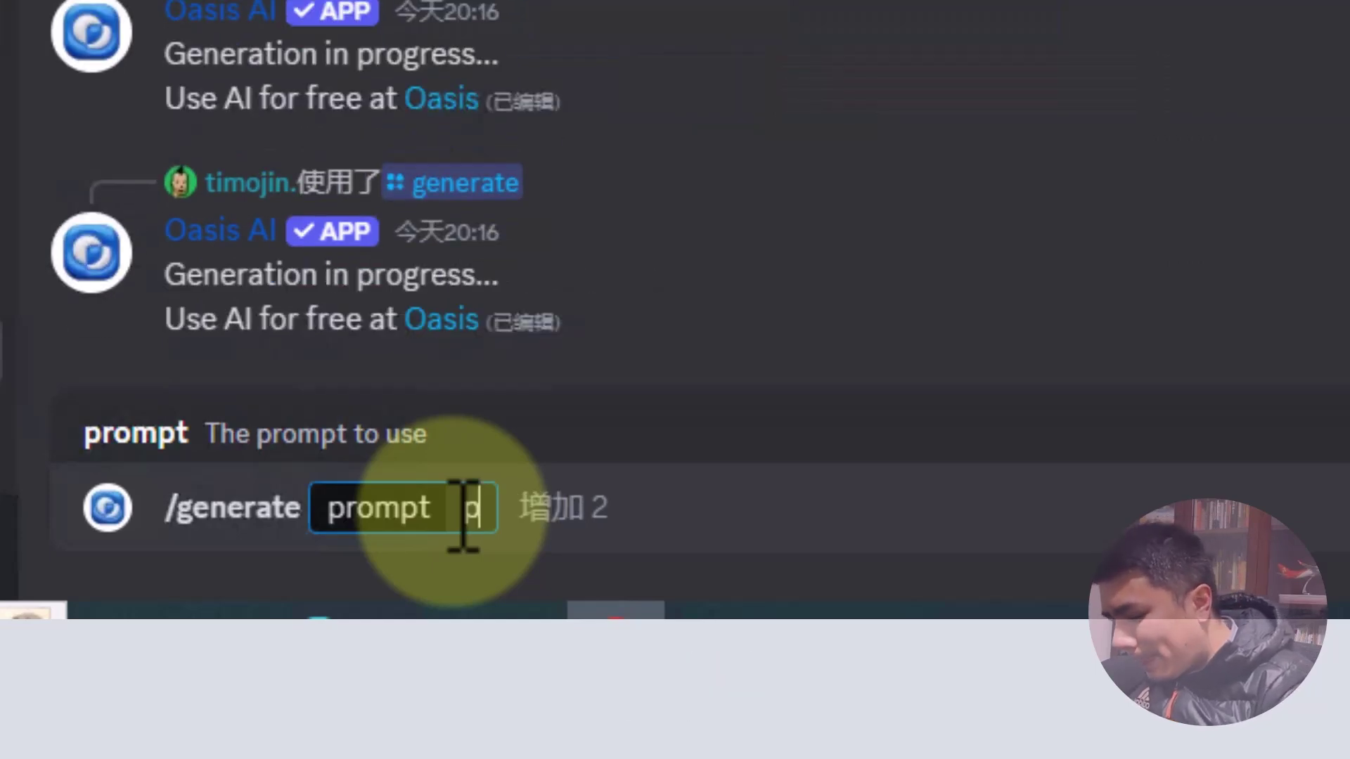
type("lane with")
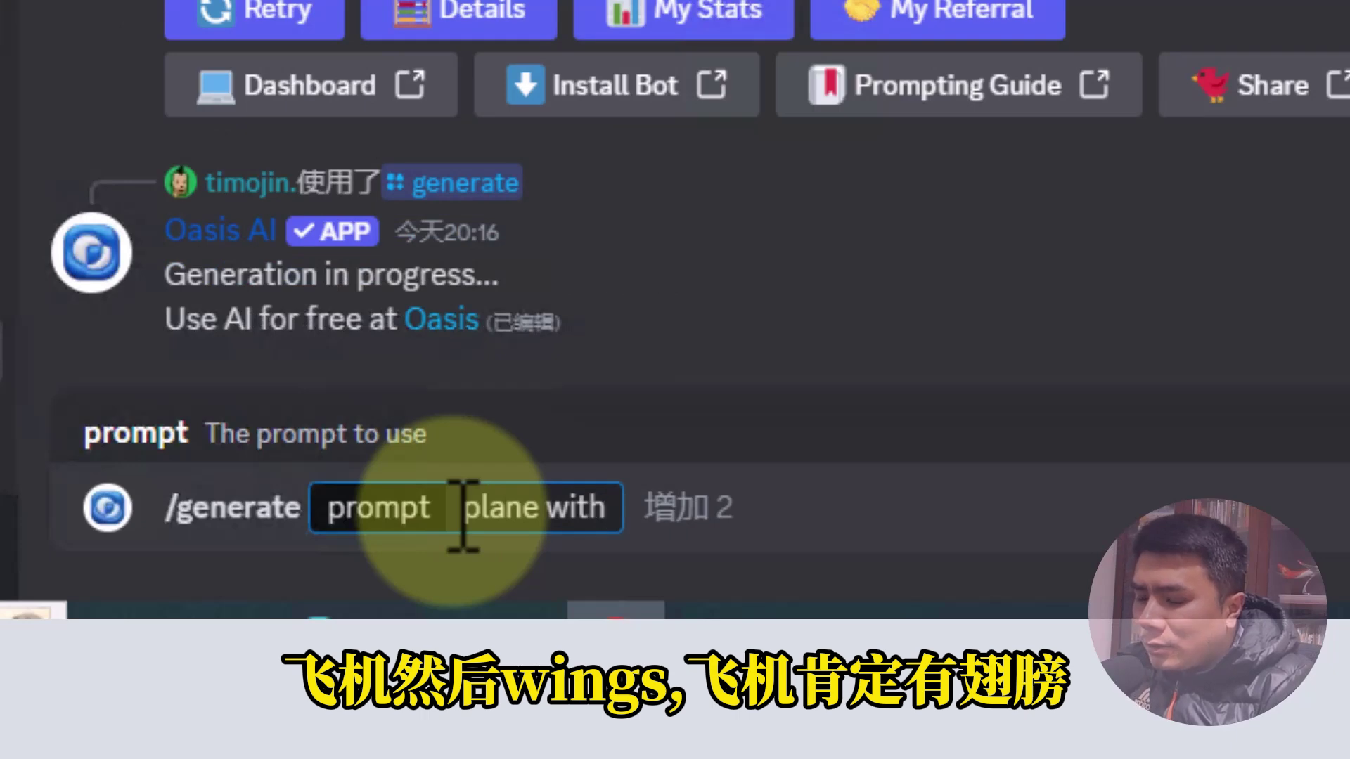
type(" wing")
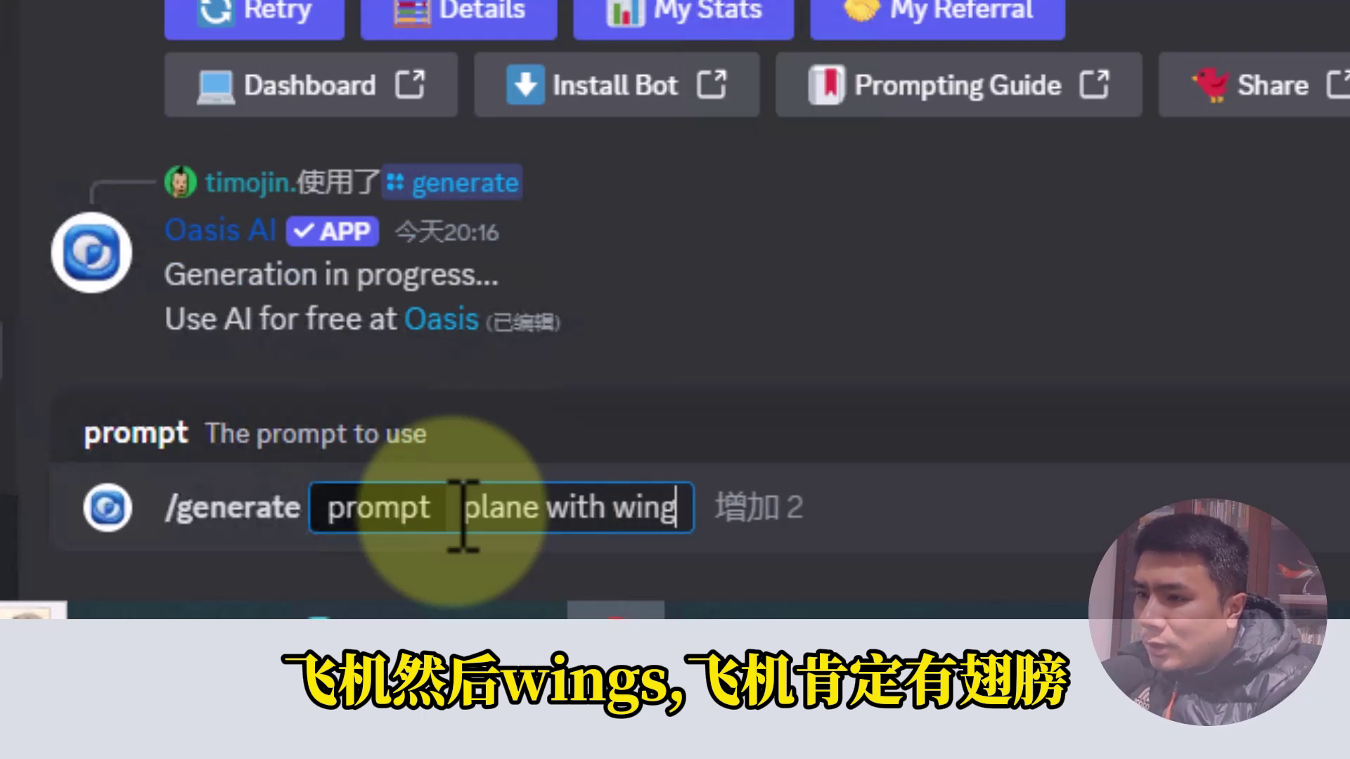
type("s")
key("Return")
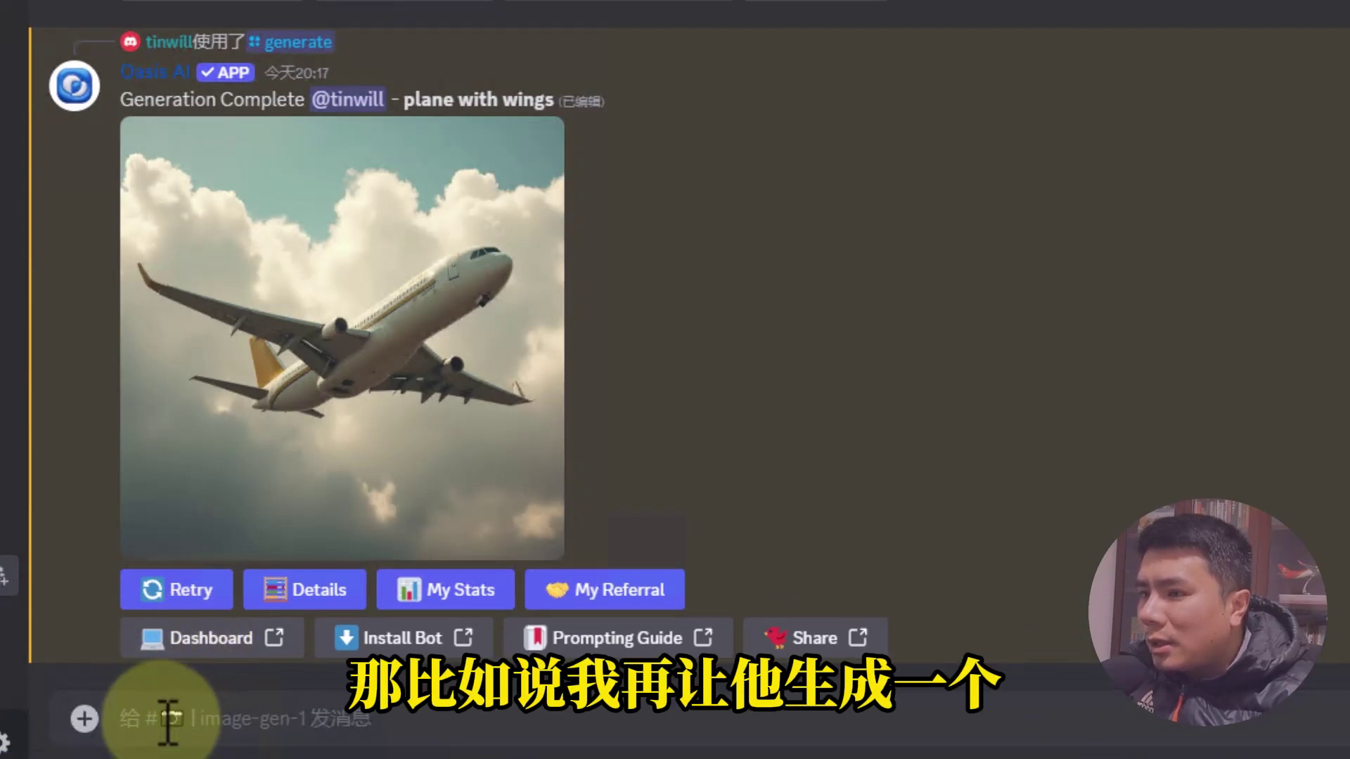
Send a /generate request for 'tank with wings' and scroll the chat to review the results.
left_click(176, 595)
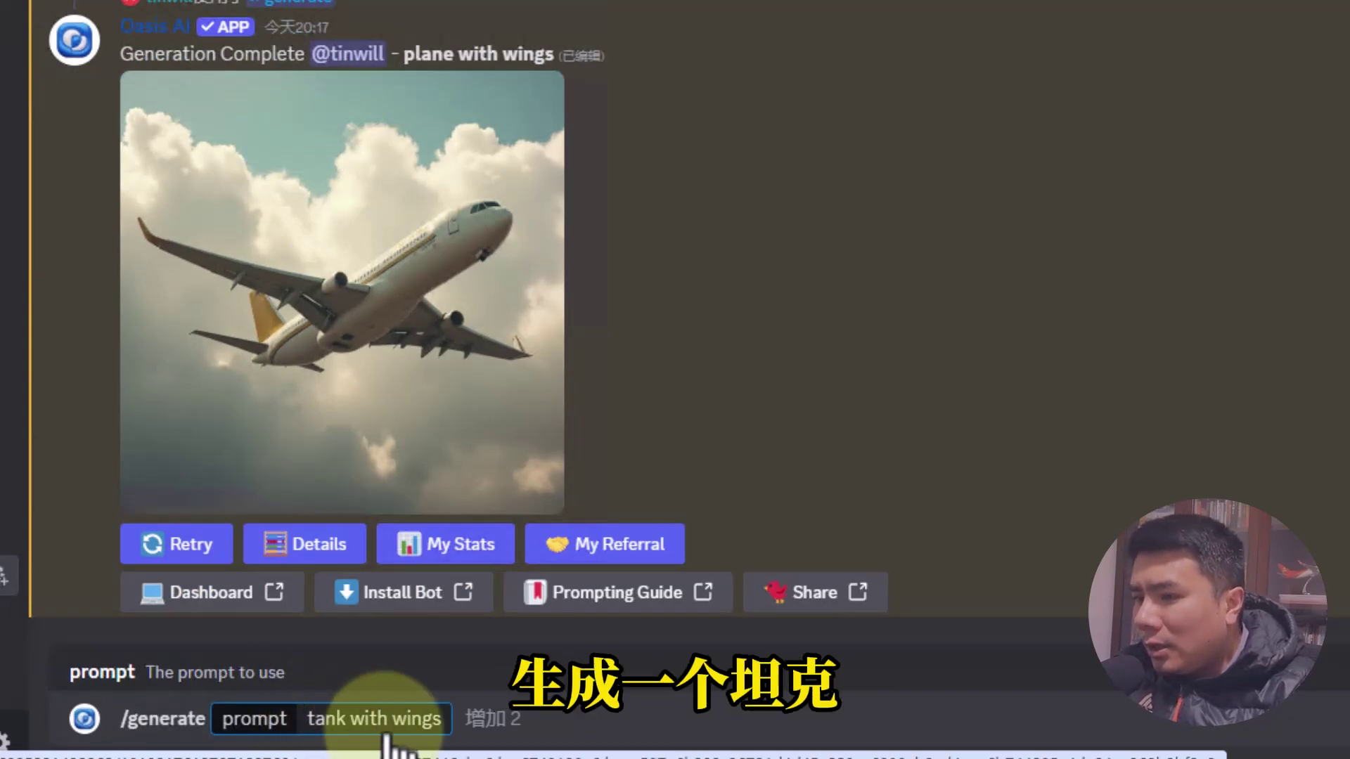
key("Return")
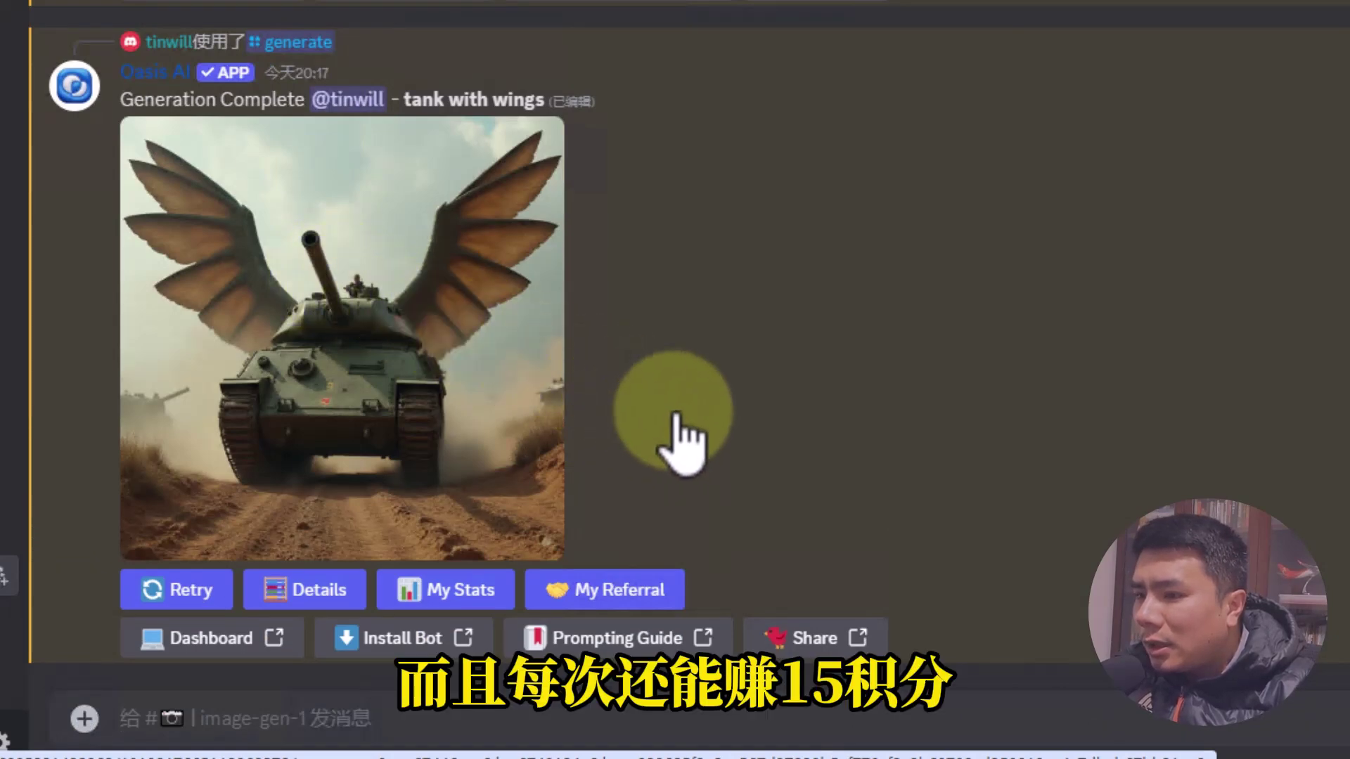
scroll(814, 406, "up", 12)
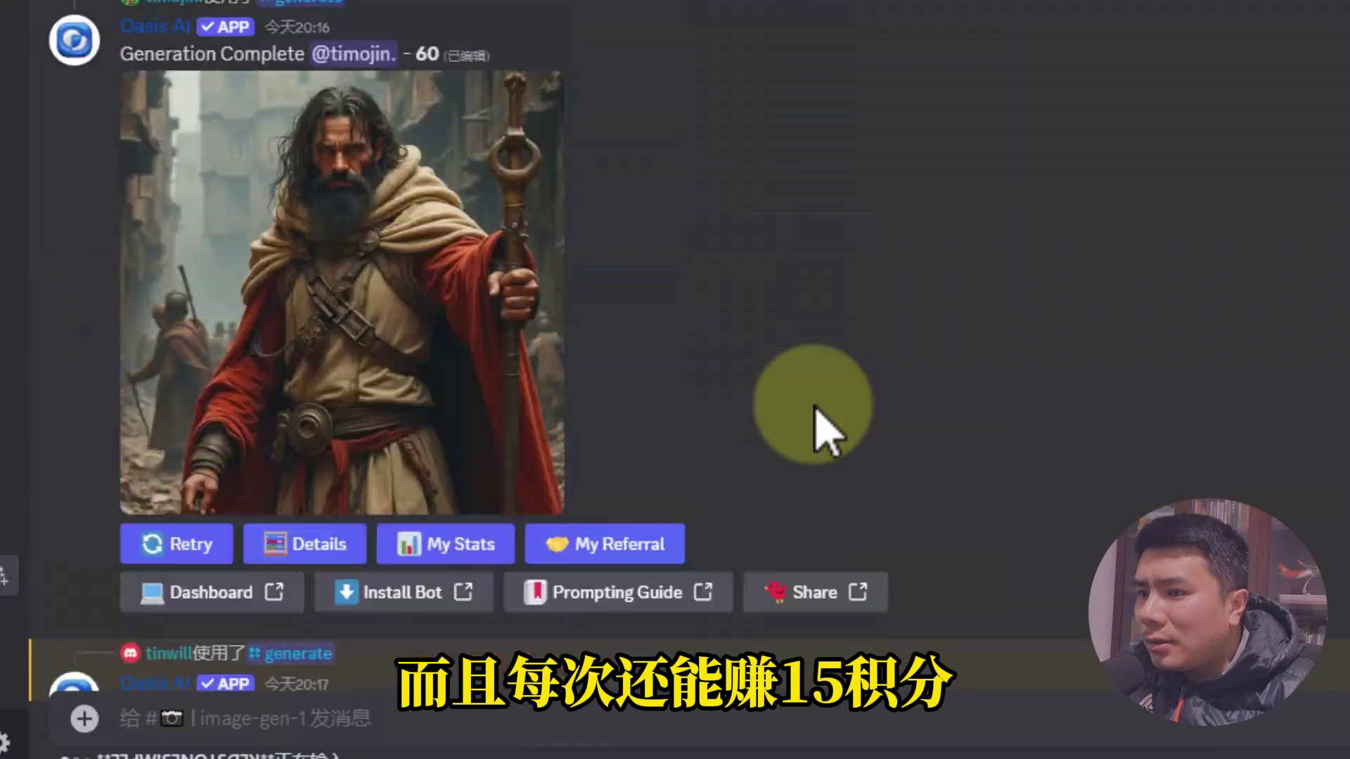
scroll(813, 406, "down", 7)
scroll(814, 406, "down", 6)
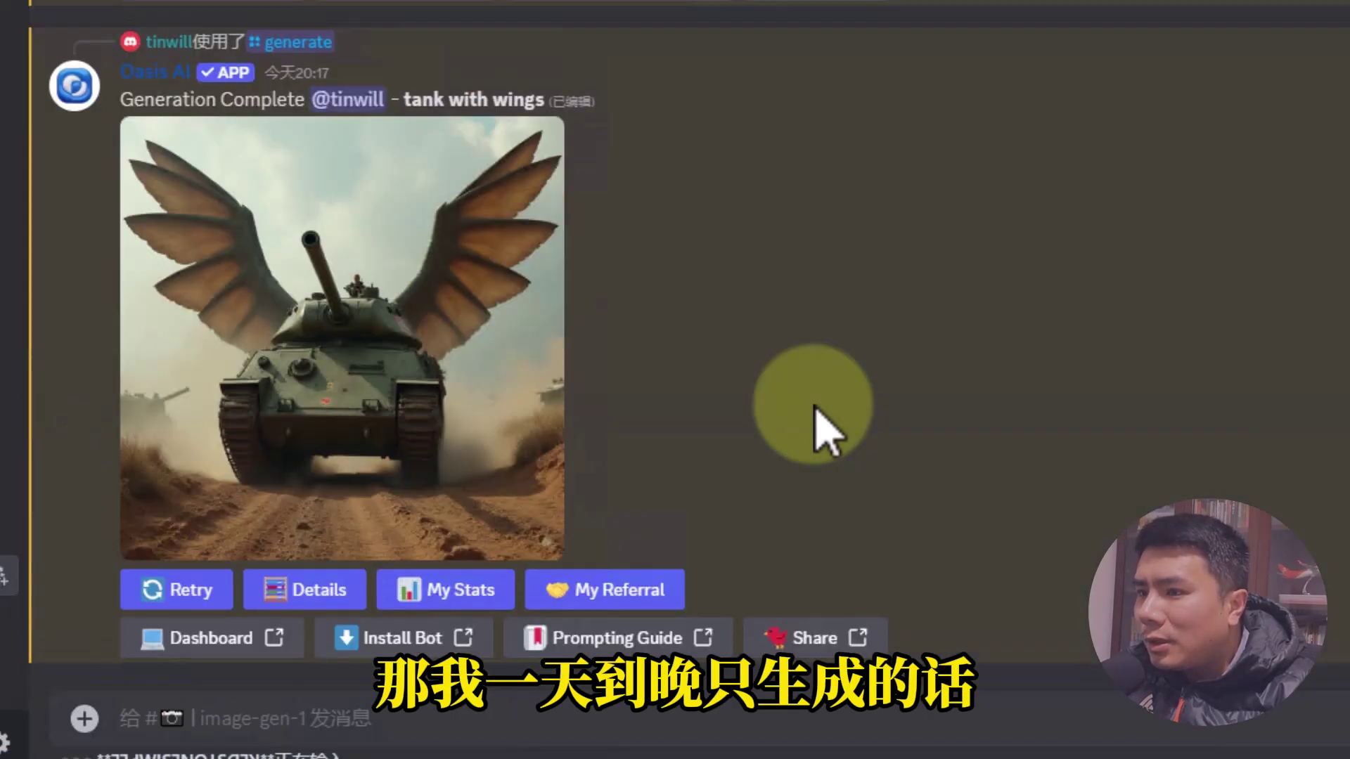